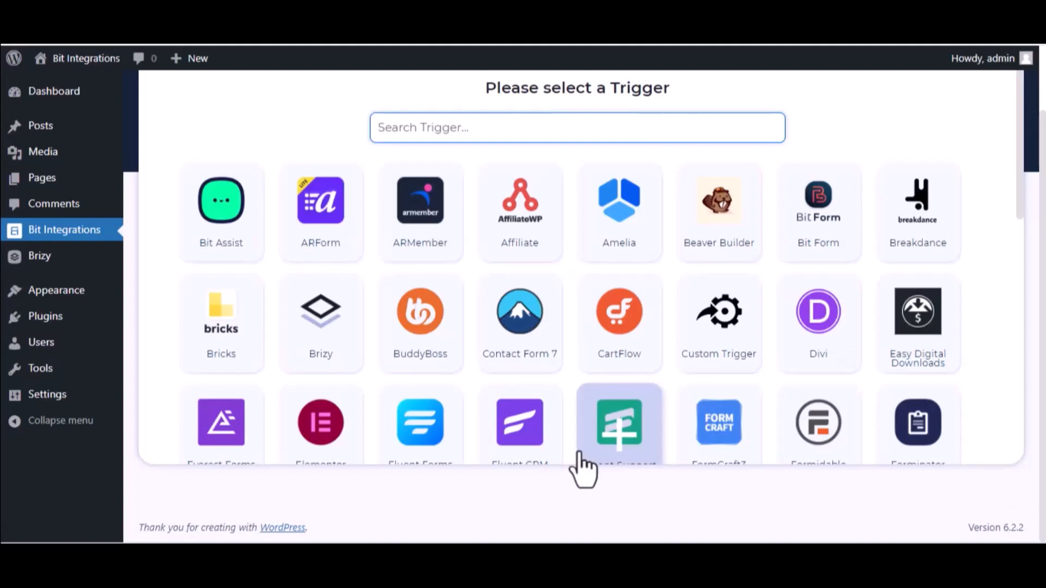
Pick Brizy as the trigger and select its form 'Bit Integrations->1'.
type("bri")
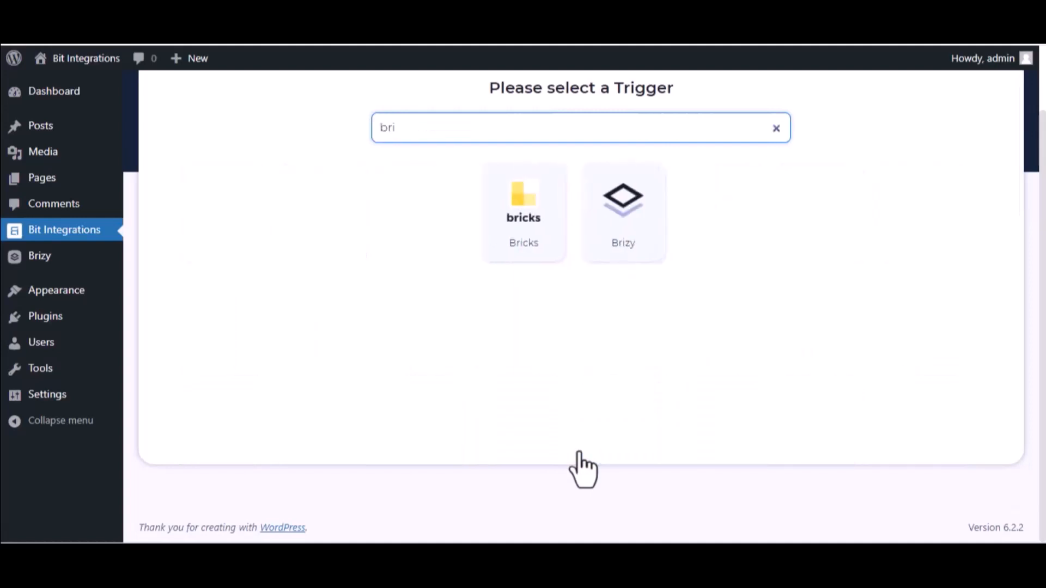
left_click(611, 256)
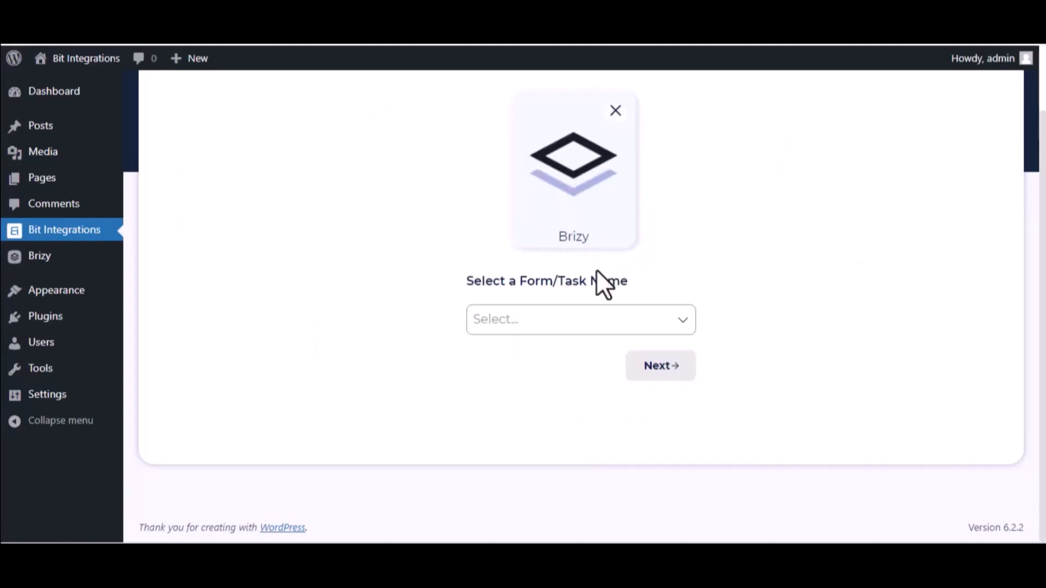
left_click(588, 316)
left_click(572, 364)
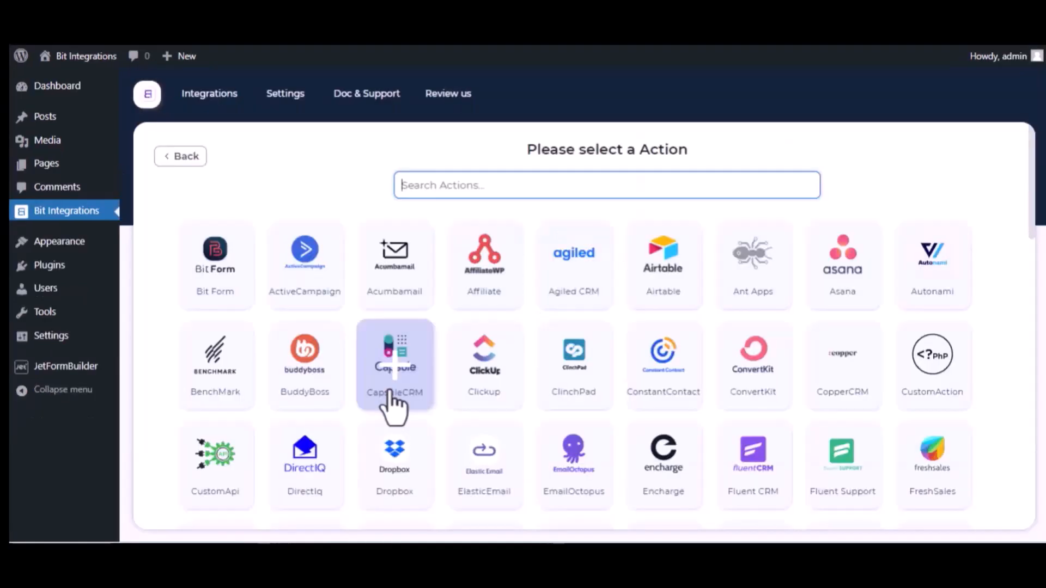
Choose Trello as the action and go to Trello's API console for a client ID.
type("trel")
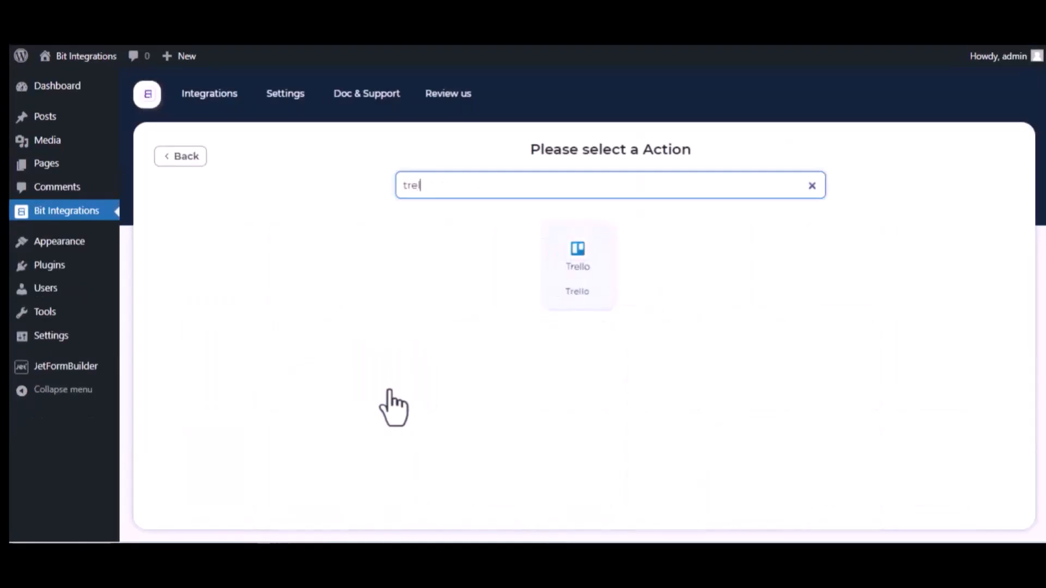
left_click(590, 284)
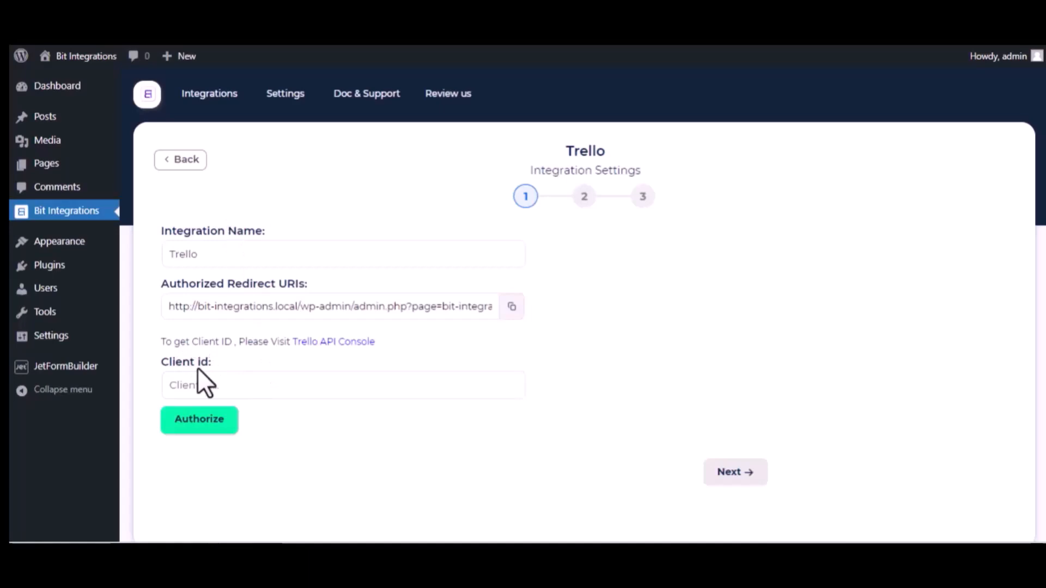
left_click(362, 342)
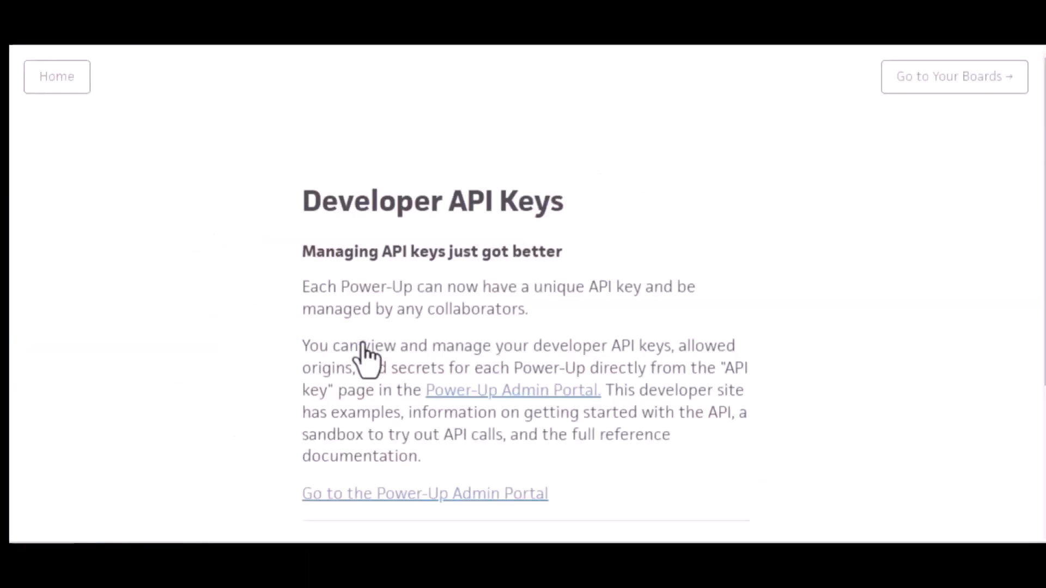
Enter the Power-Up admin portal and accept the Trello Developer Terms.
left_click(525, 395)
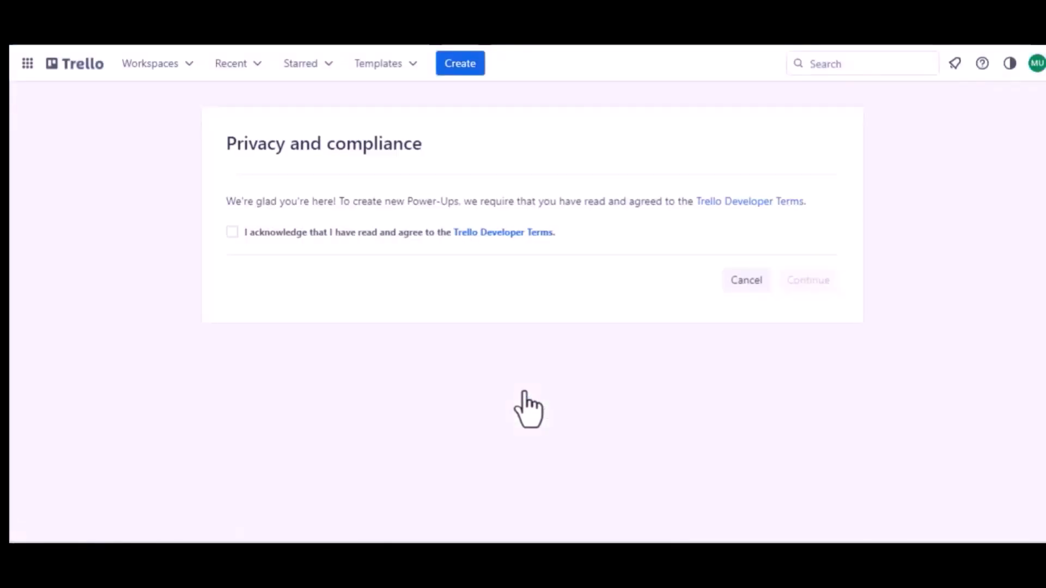
left_click(232, 232)
left_click(788, 280)
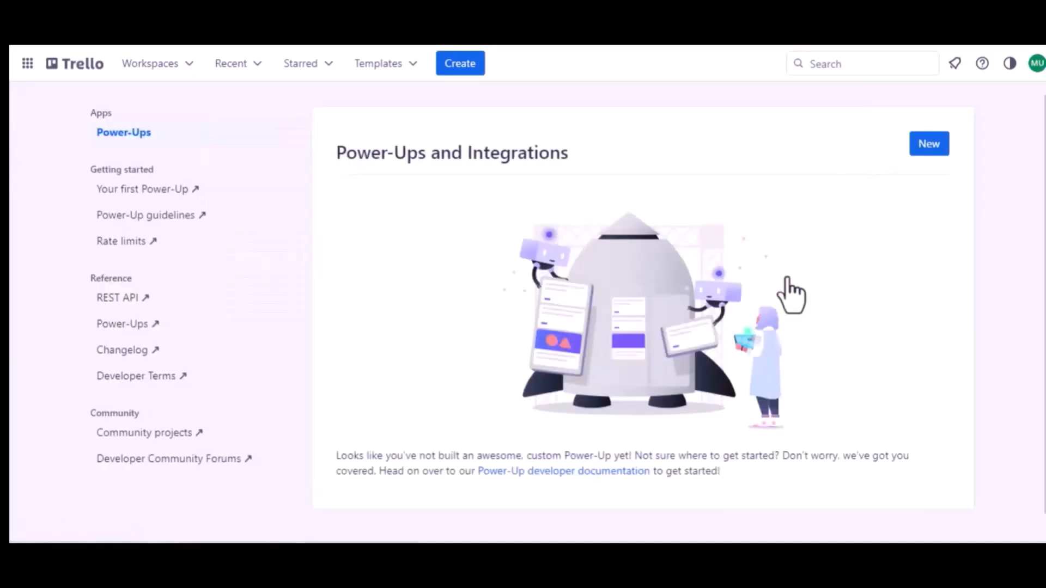
Start a new Power-Up named 'Jet Form Builder' assigned to Trello Workspace.
left_click(929, 148)
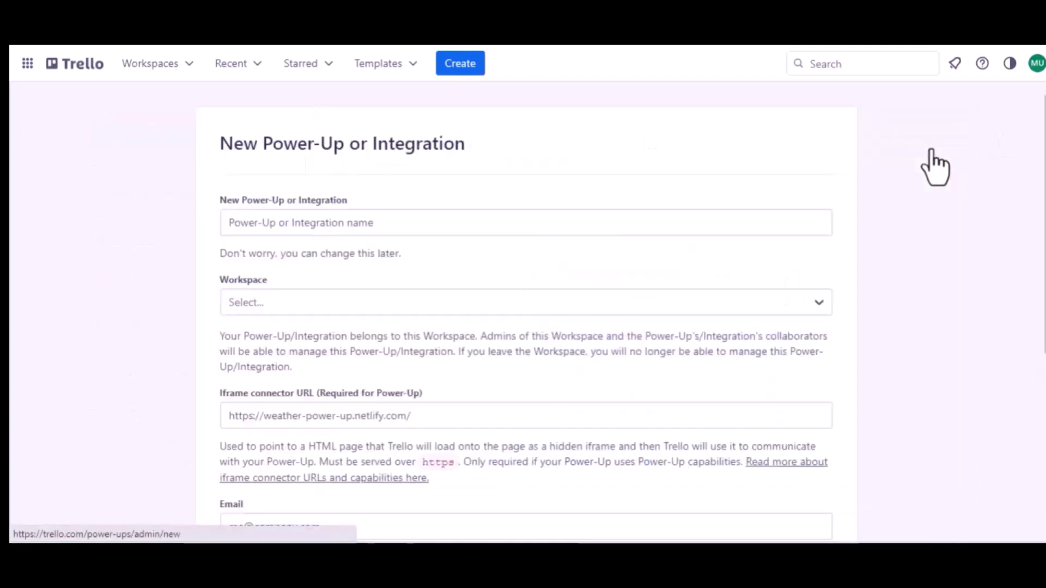
left_click(336, 224)
type("Jet ")
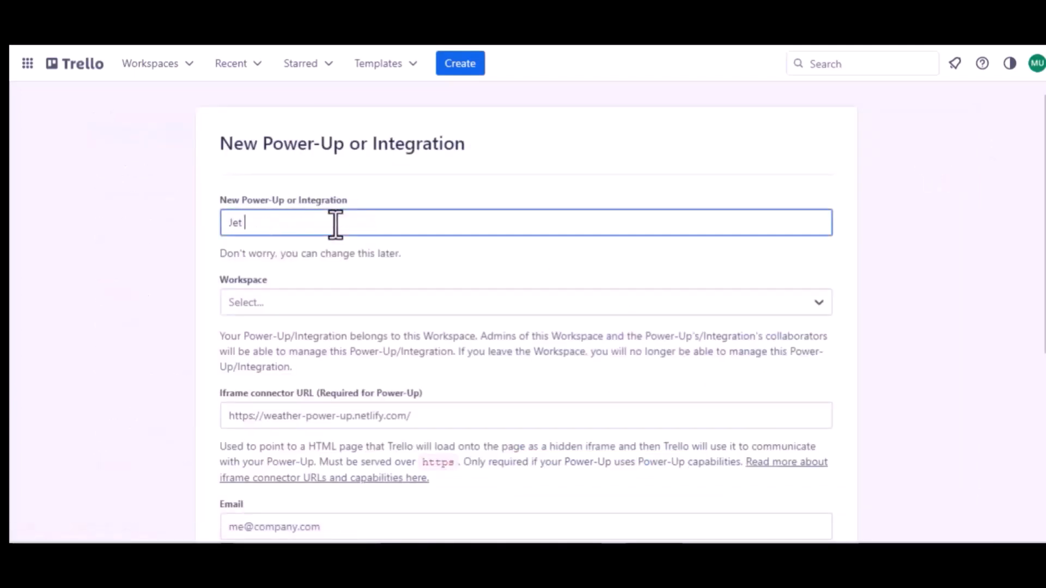
type("Form B")
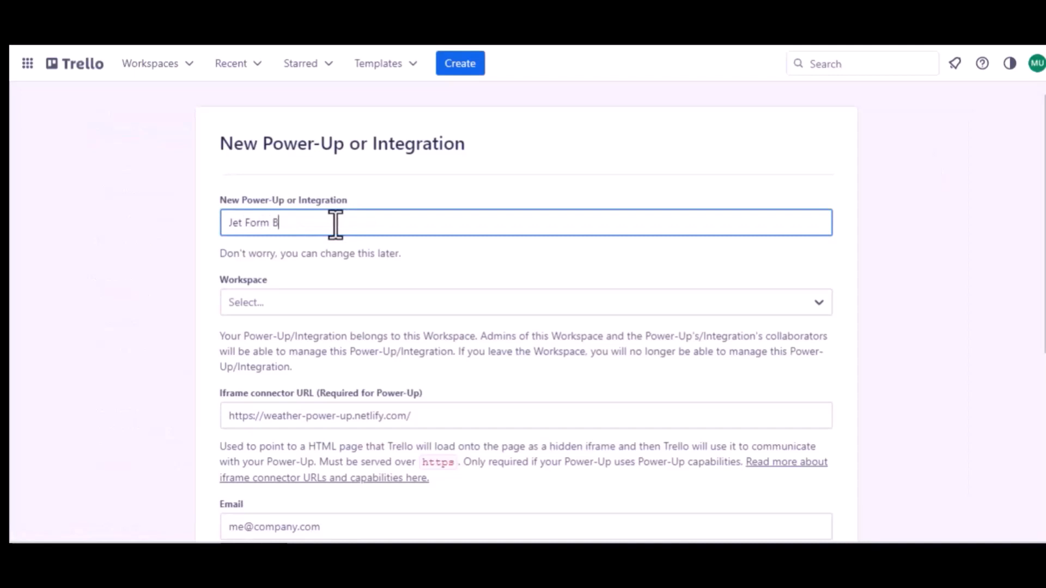
type("uider")
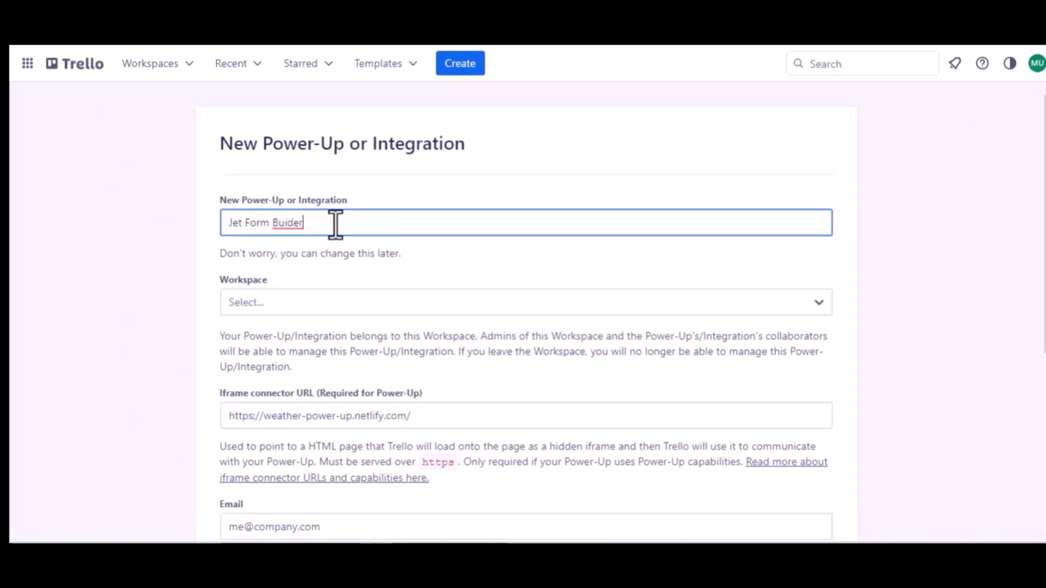
left_click(285, 222)
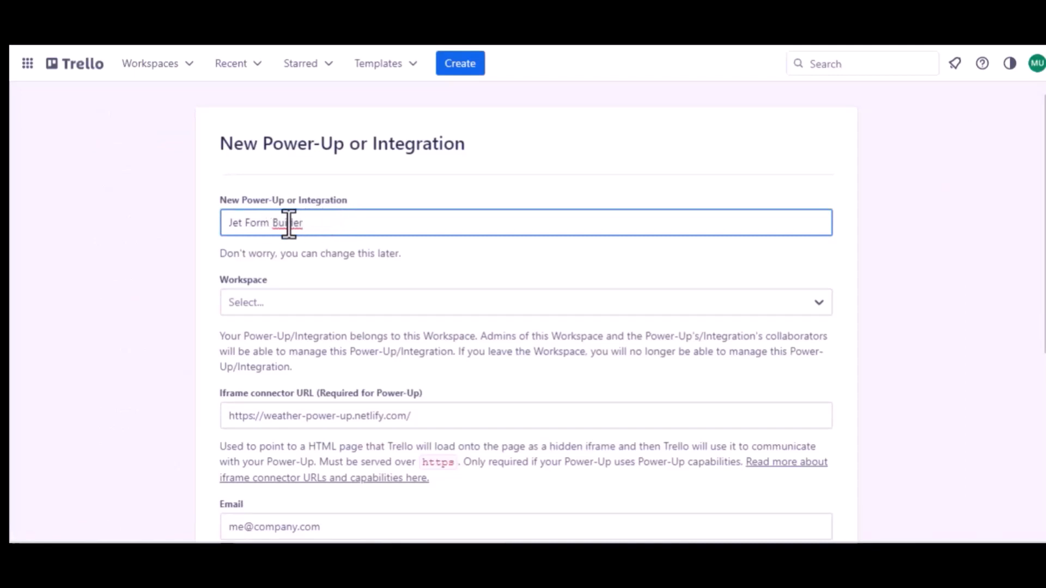
type("l")
left_click(301, 303)
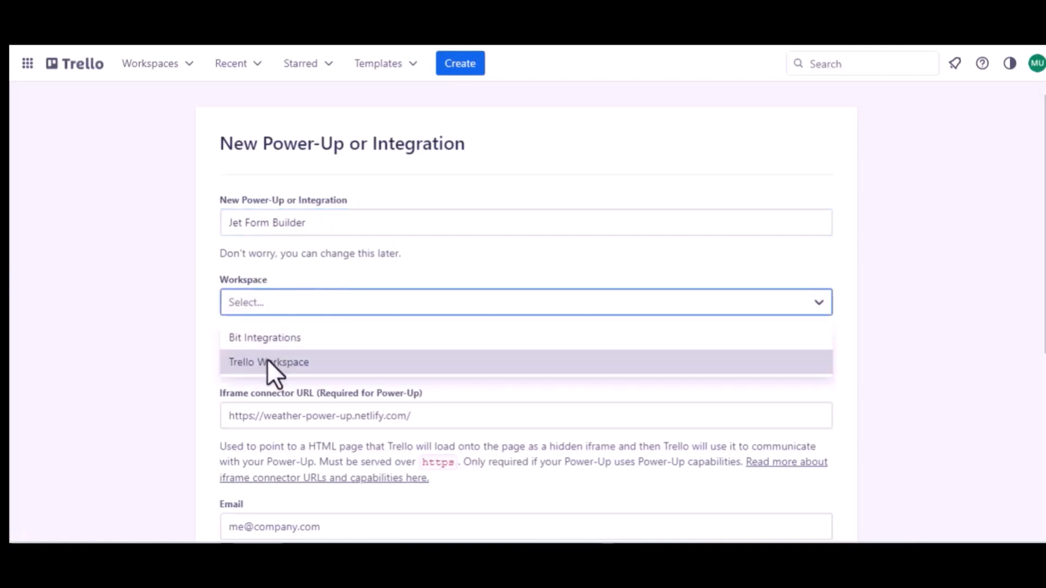
left_click(276, 358)
Enter the support e-mail address as both the contact e-mail and support contact.
scroll(275, 357, "down", 1)
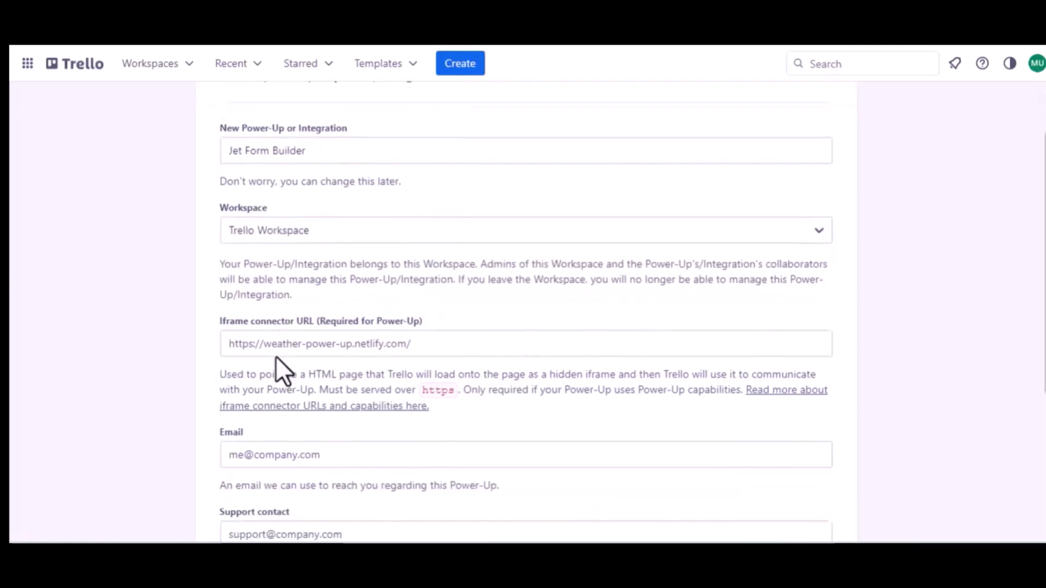
scroll(392, 344, "down", 2)
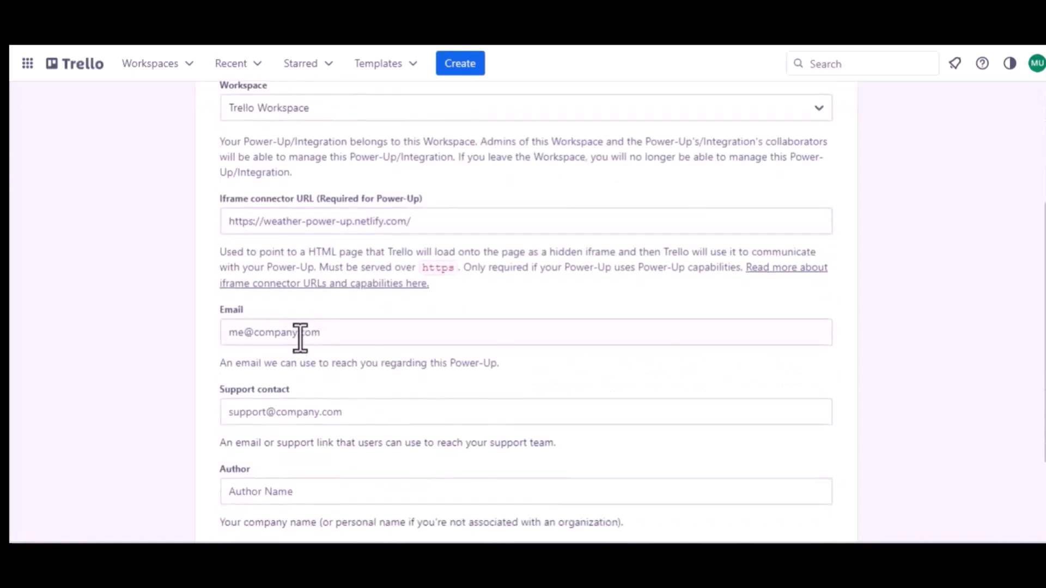
left_click(300, 337)
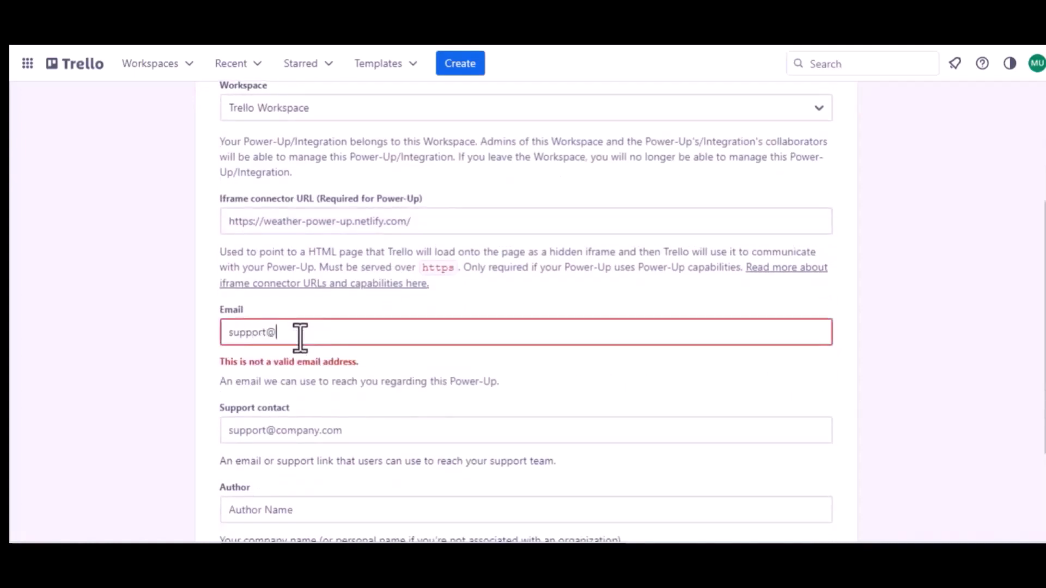
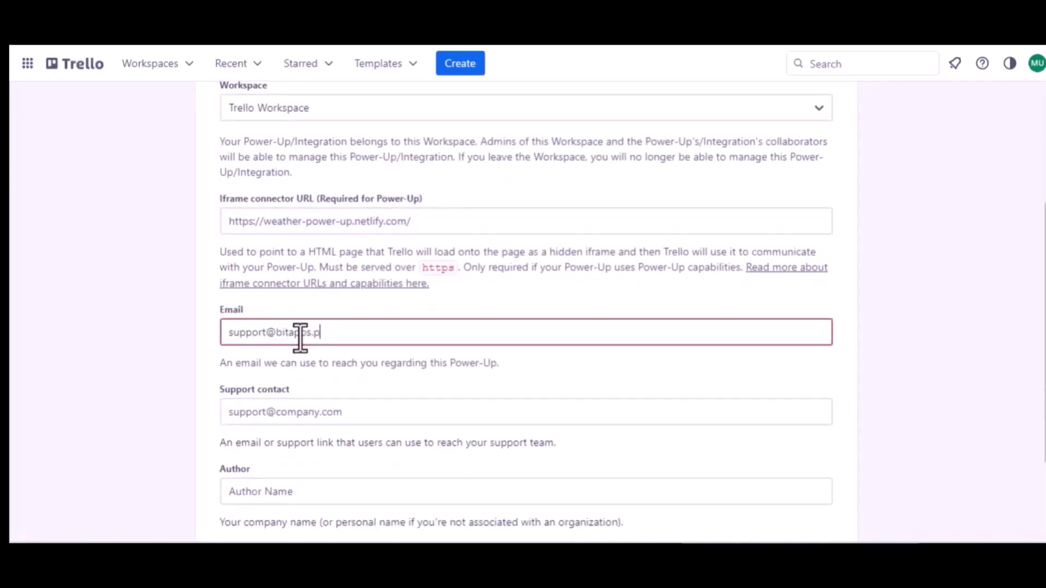
key("ctrl+a")
key("ctrl+c")
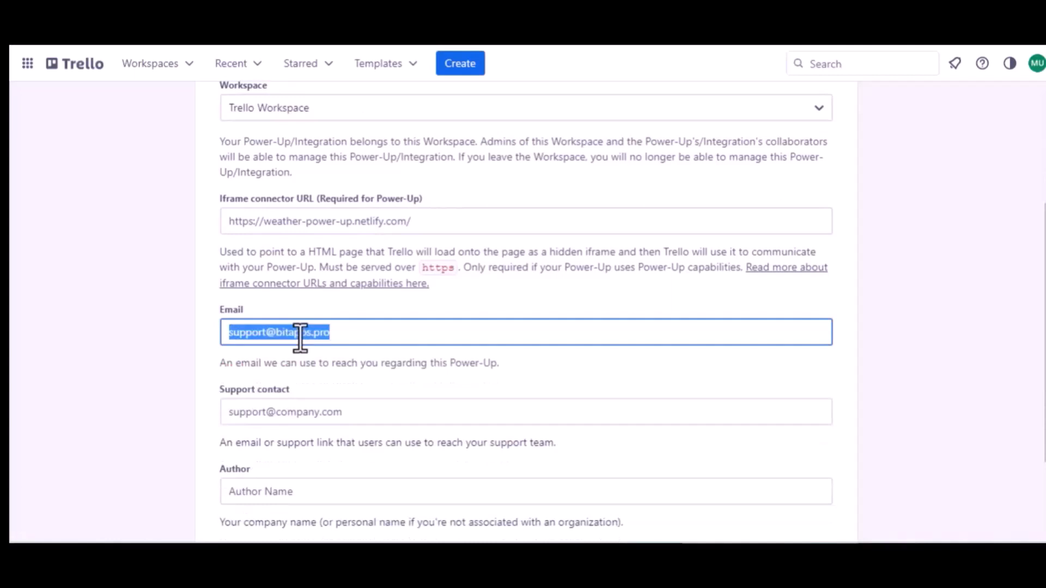
left_click(296, 412)
key("ctrl+v")
Set the author to Bit Apps and create the Power-Up.
scroll(295, 412, "down", 2)
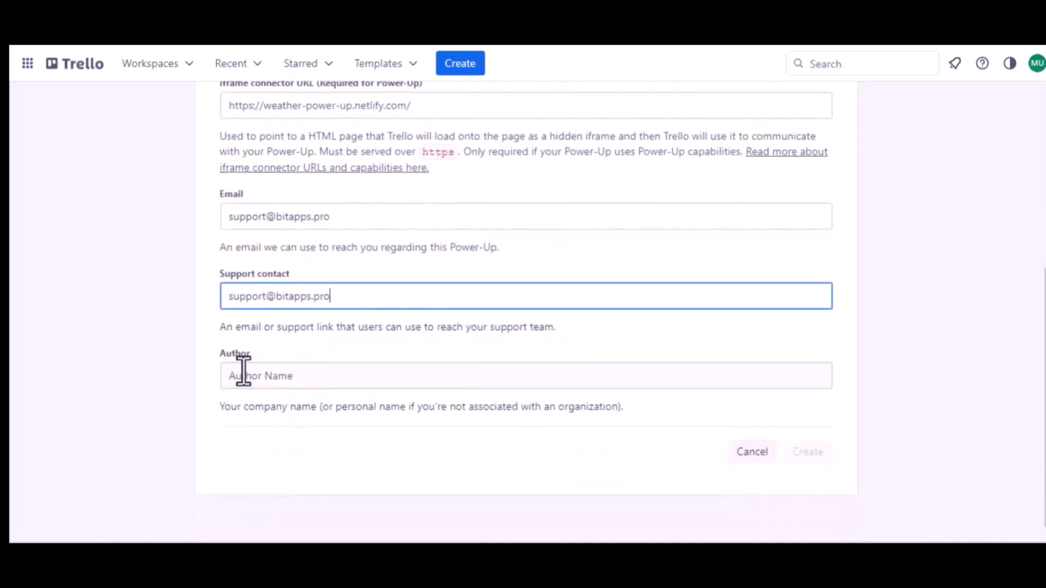
left_click(245, 376)
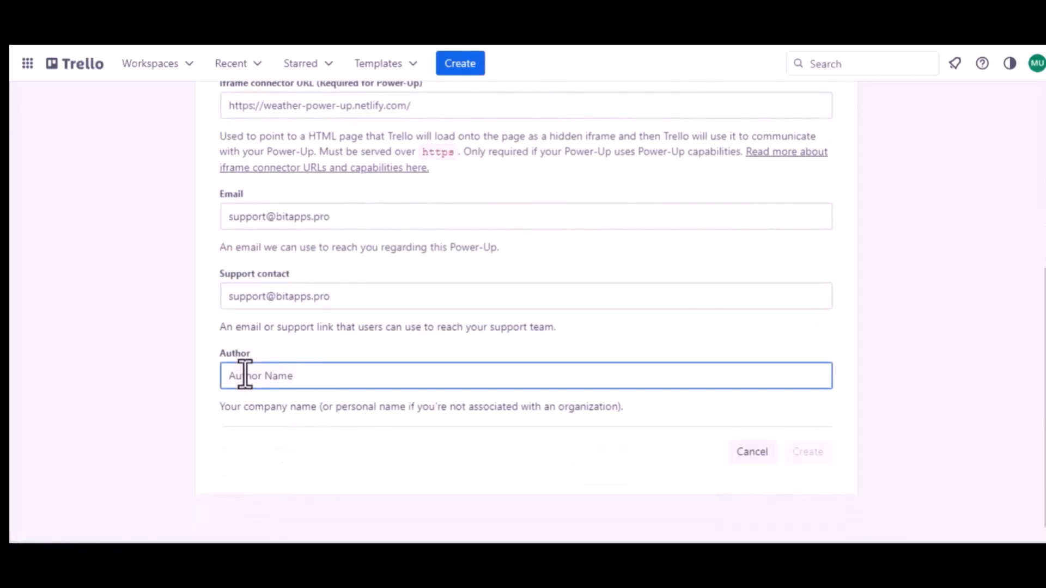
type("Bit Apps")
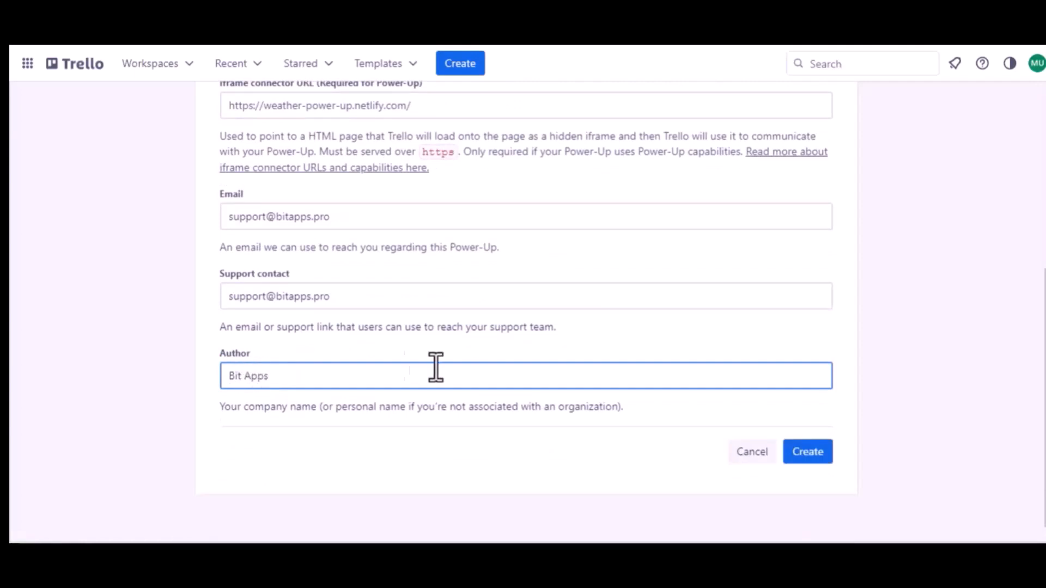
left_click(811, 450)
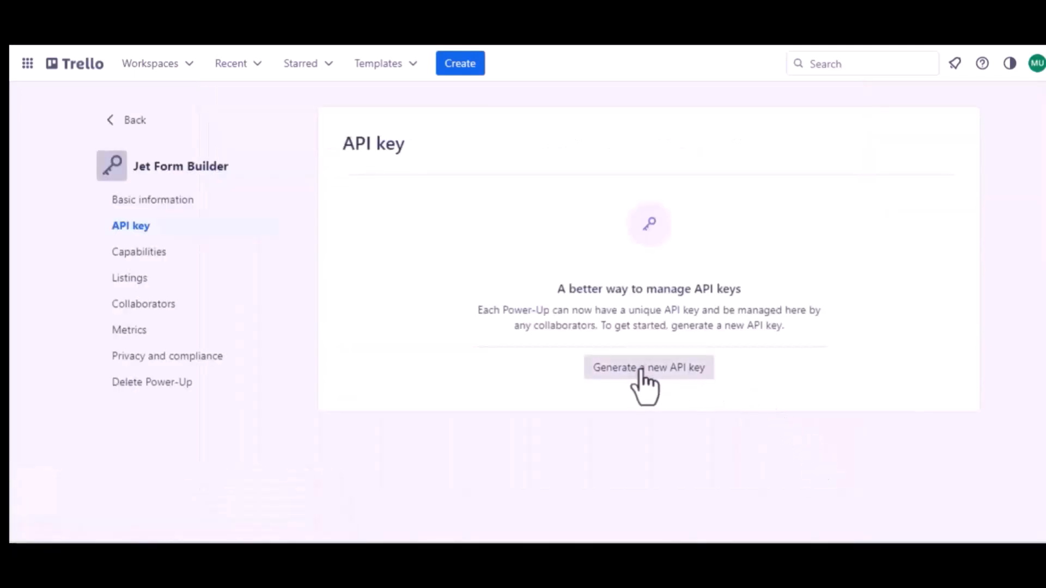
Generate a new API key for the Jet Form Builder Power-Up.
left_click(641, 370)
left_click(694, 414)
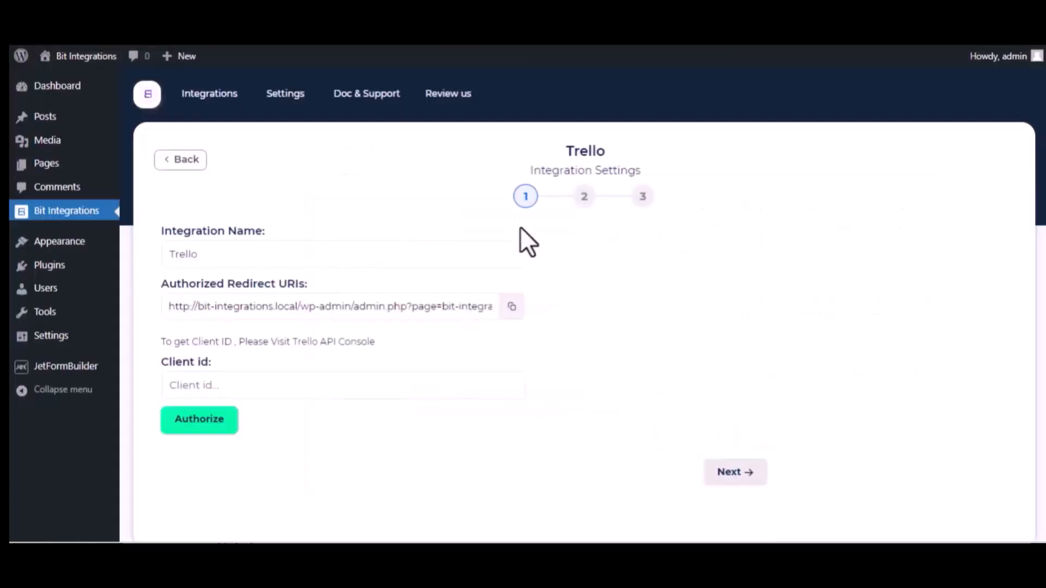
Add Bit Integrations' authorized redirect URI to the Power-Up's allowed origins.
left_click(511, 307)
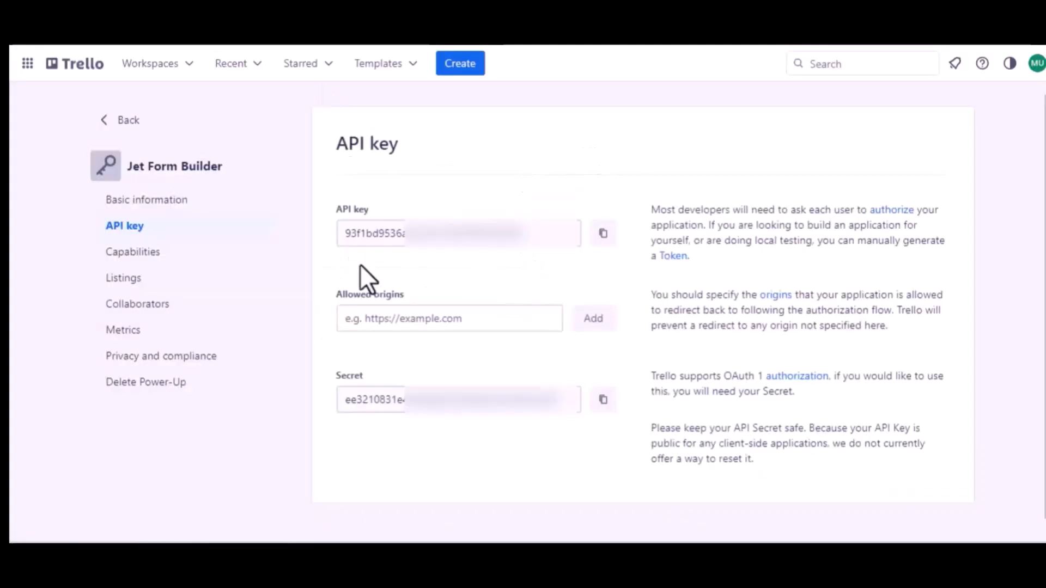
left_click(392, 321)
key("ctrl+v")
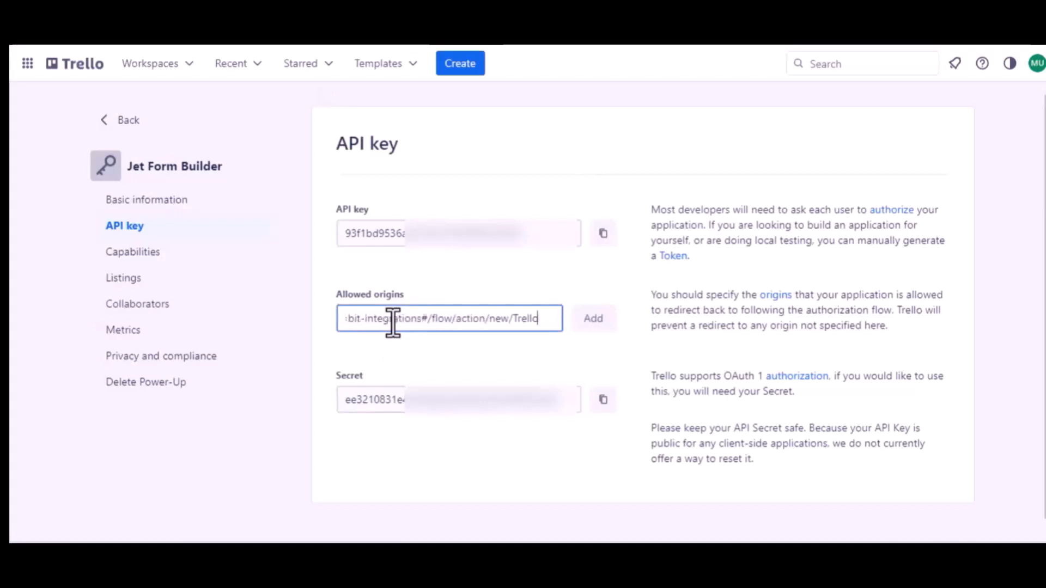
left_click(591, 327)
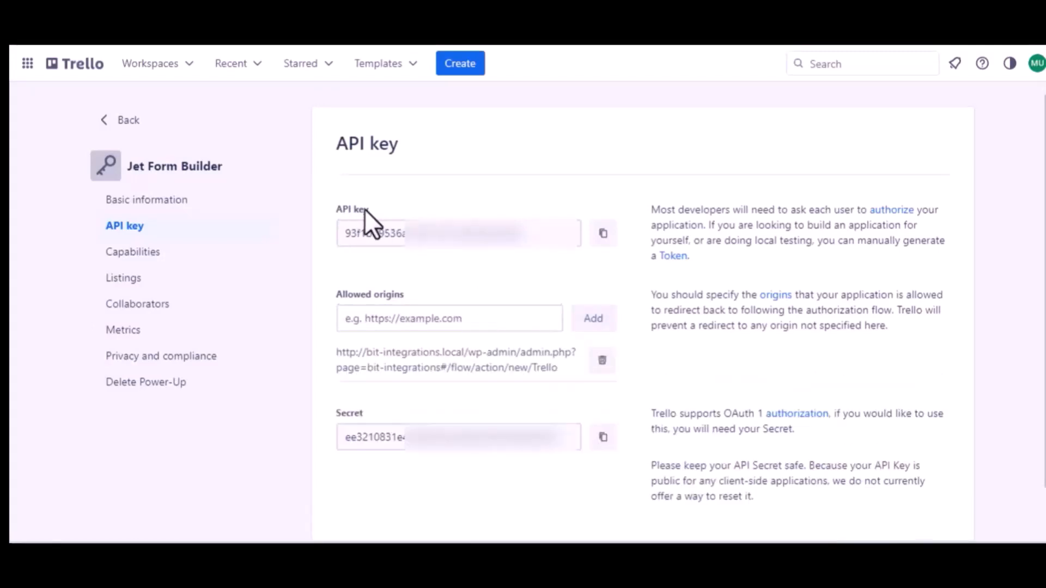
Copy the Power-Up's API key over to the Client id field in Bit Integrations.
left_click(602, 234)
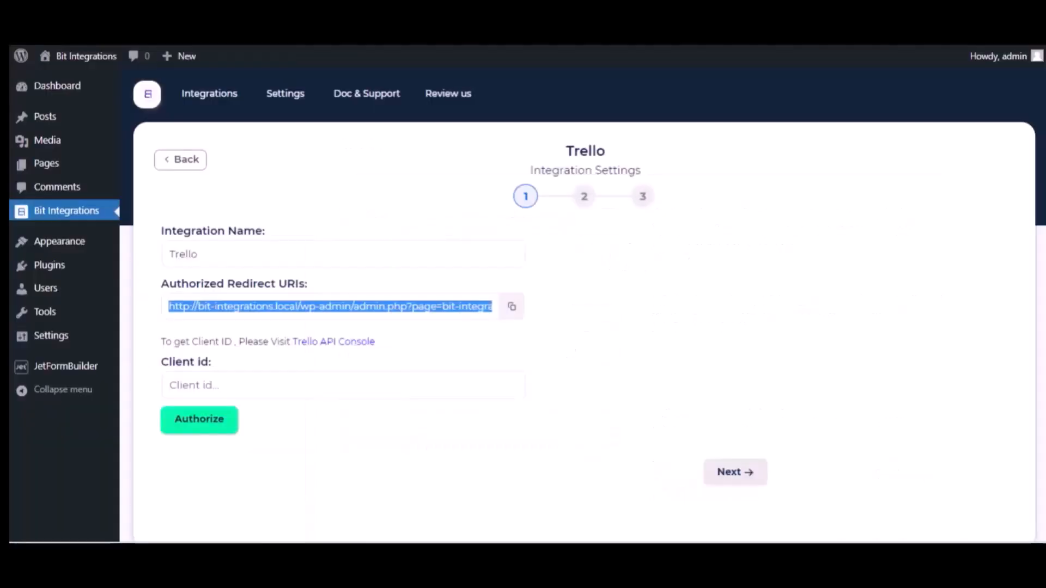
key("alt+Tab")
left_click(226, 382)
Paste the API key as Client id and authorize access to the Trello account.
key("ctrl+v")
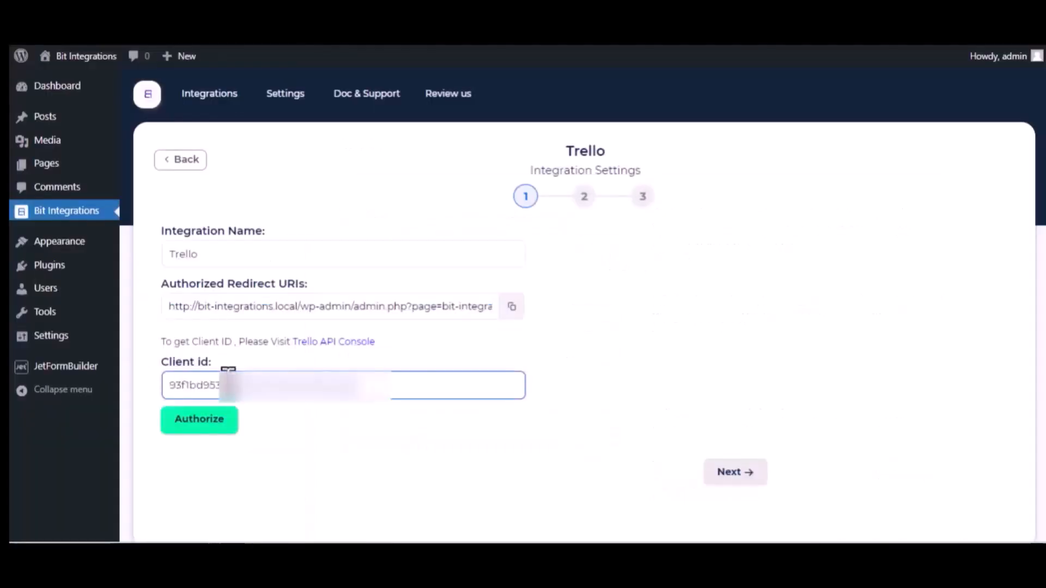
left_click(216, 420)
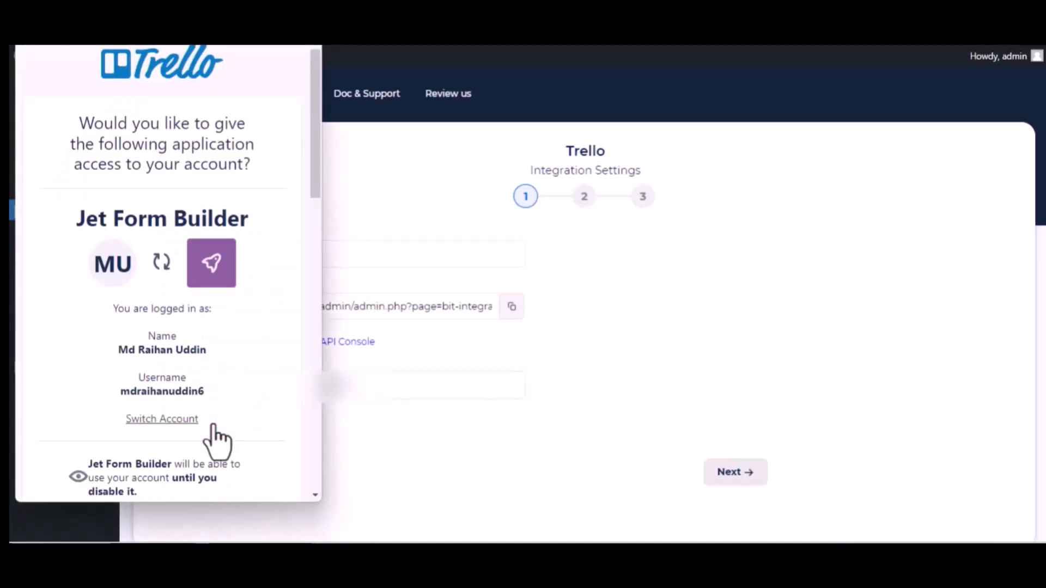
scroll(218, 441, "down", 15)
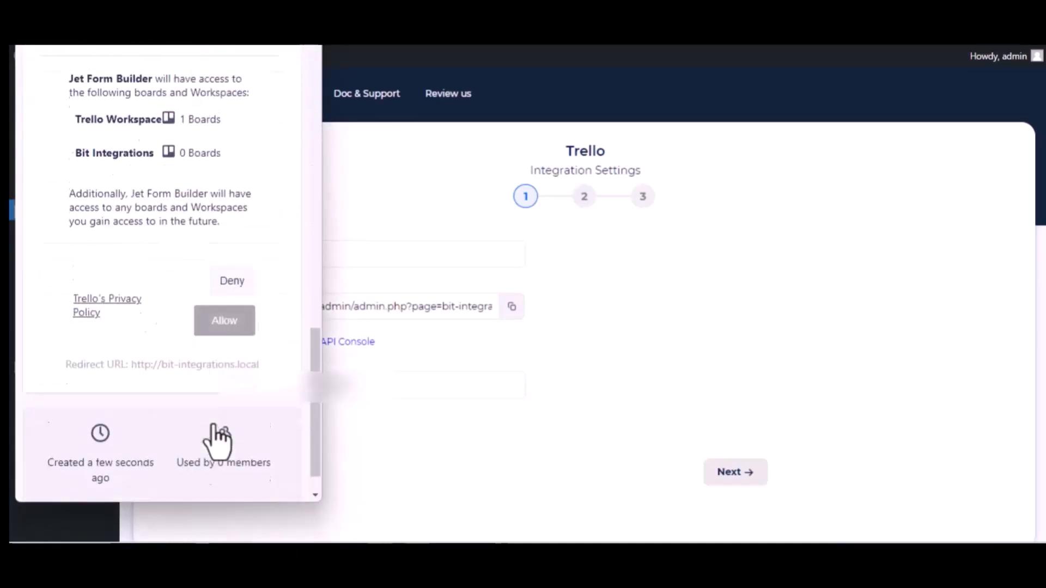
scroll(218, 440, "down", 2)
left_click(217, 286)
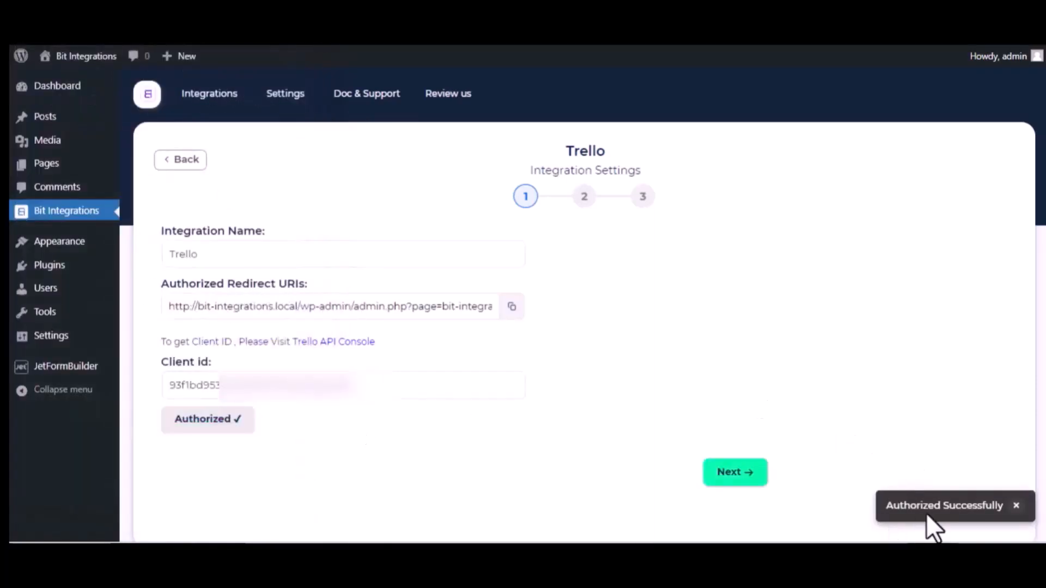
left_click(452, 384)
scroll(383, 406, "down", 2)
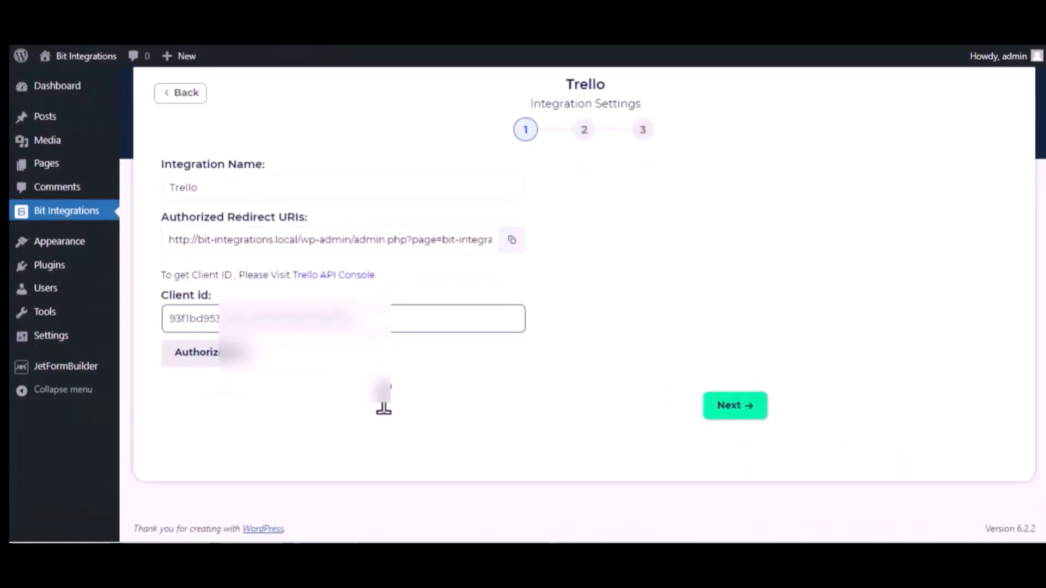
left_click(383, 406)
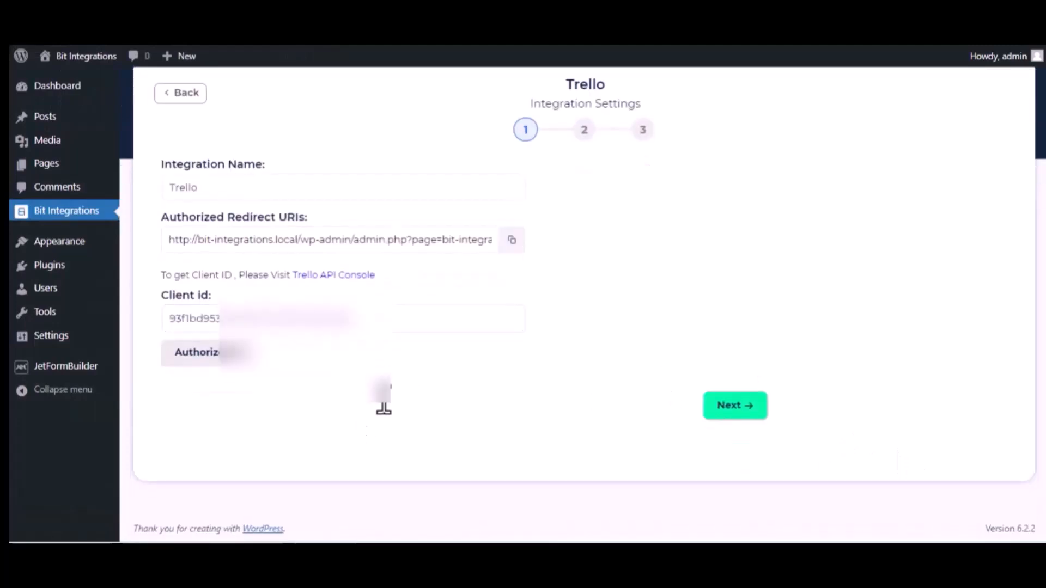
Send cards to the Bit Integrations board's To Do list.
left_click(741, 406)
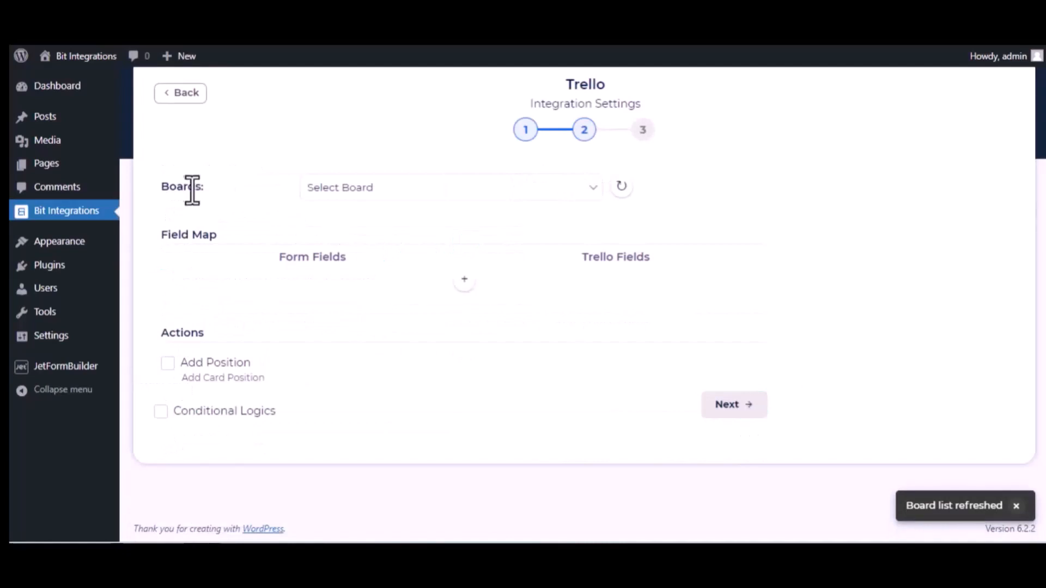
left_click(394, 187)
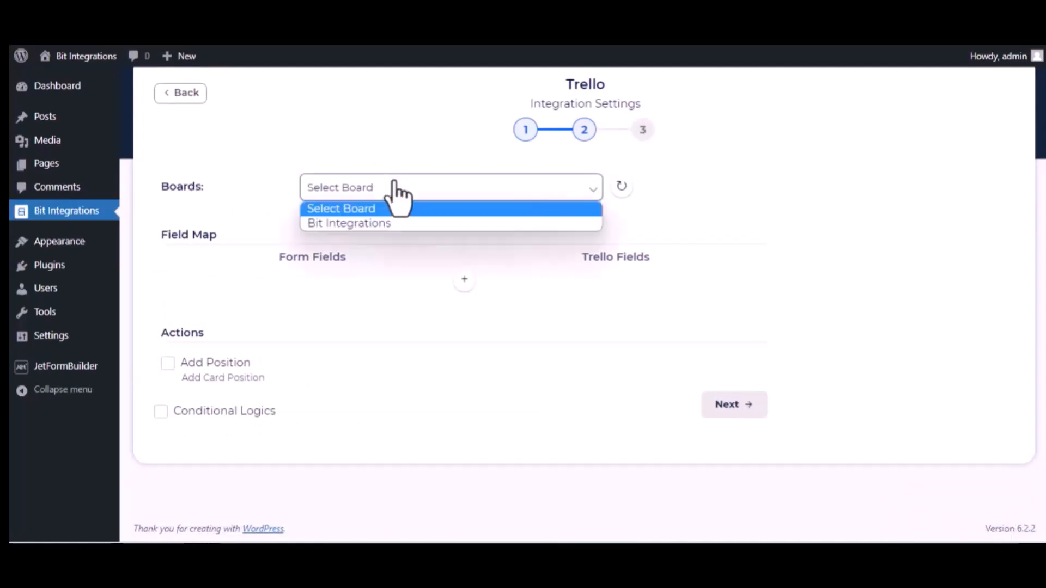
left_click(391, 224)
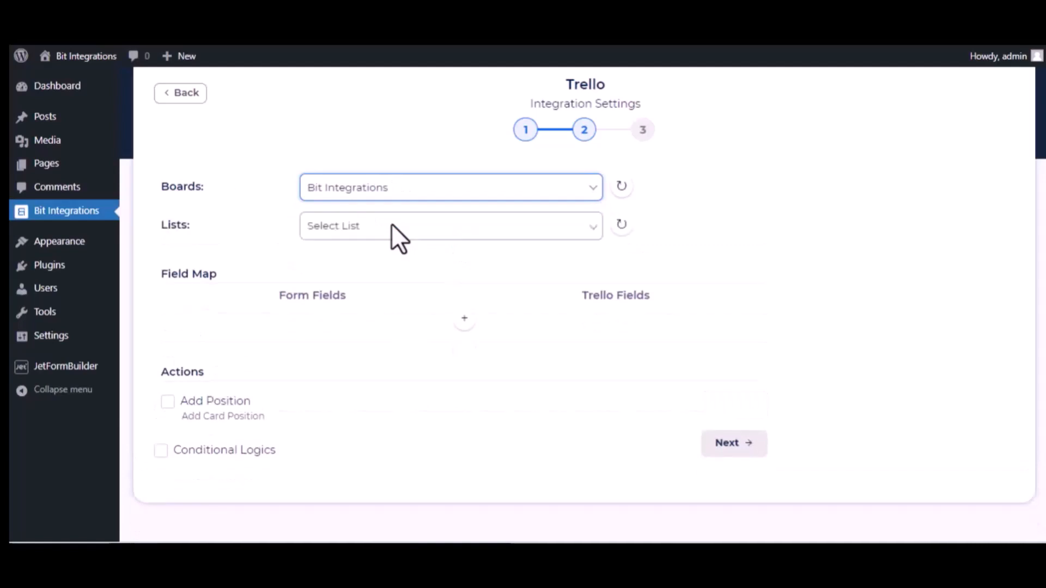
left_click(346, 228)
left_click(345, 265)
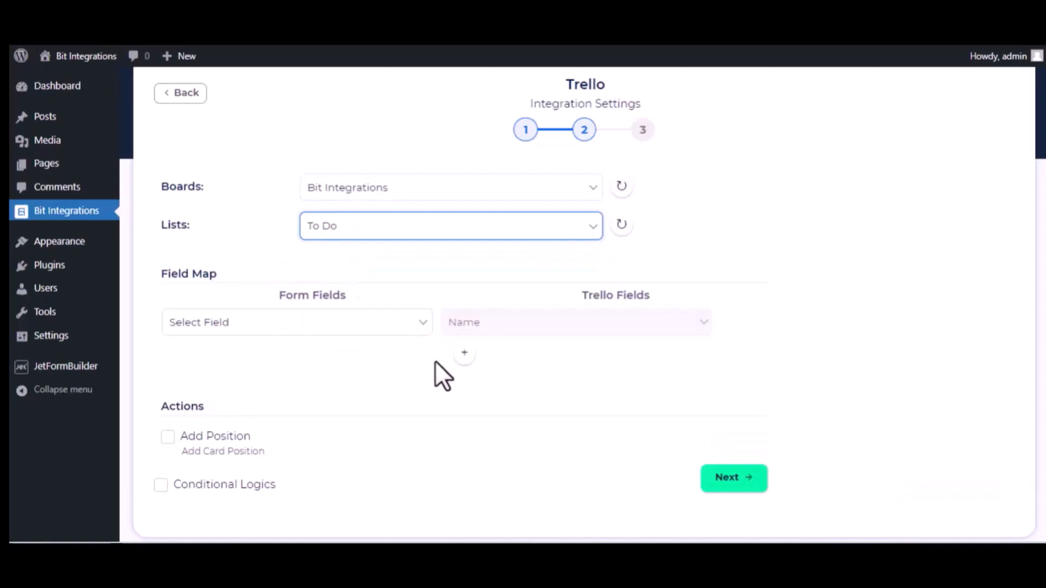
Map the form's name to card Name and description to card Description.
left_click(381, 332)
scroll(332, 240, "down", 5)
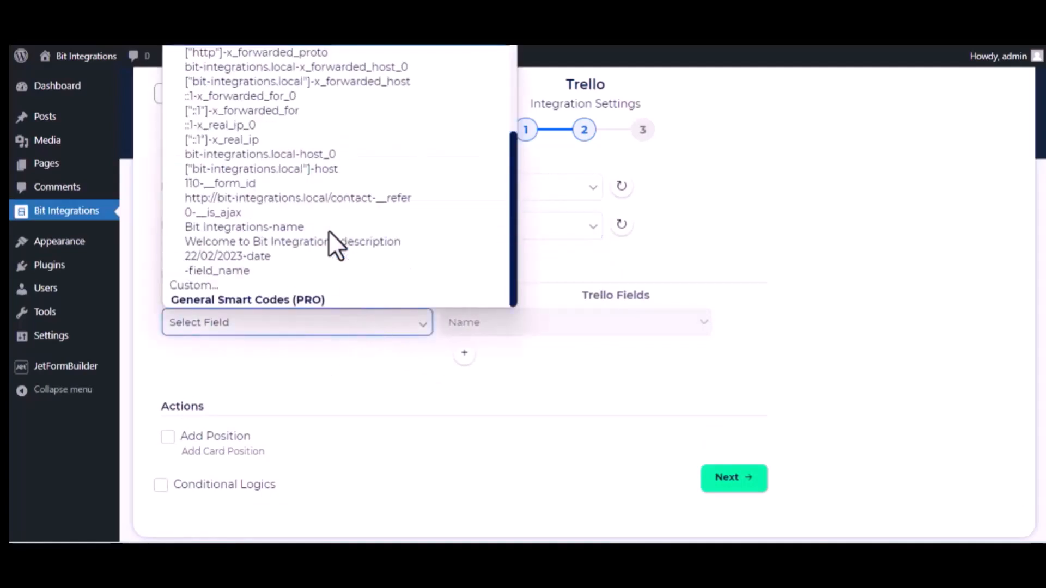
left_click(295, 232)
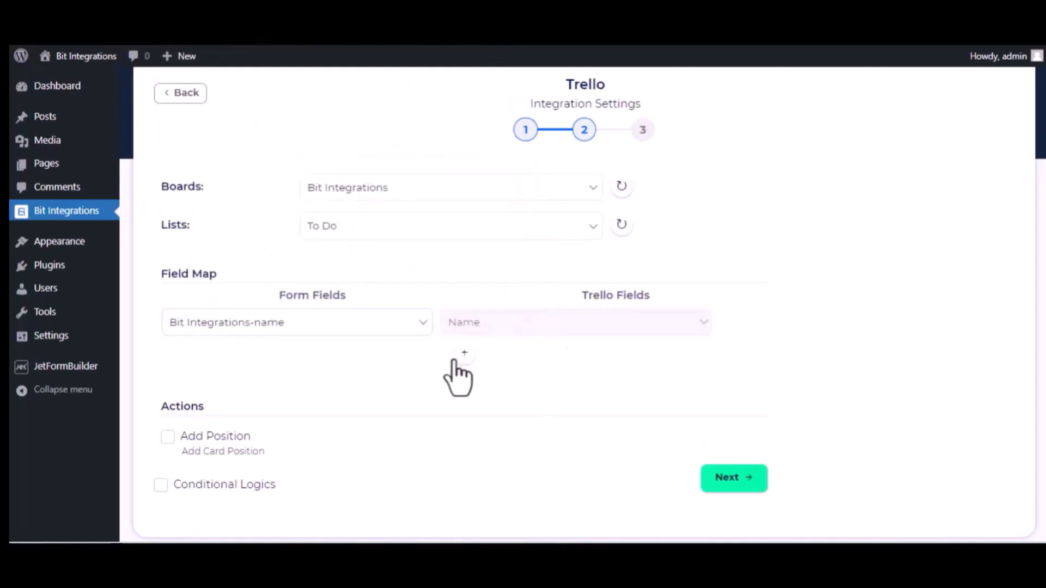
left_click(460, 353)
left_click(398, 360)
scroll(361, 283, "down", 5)
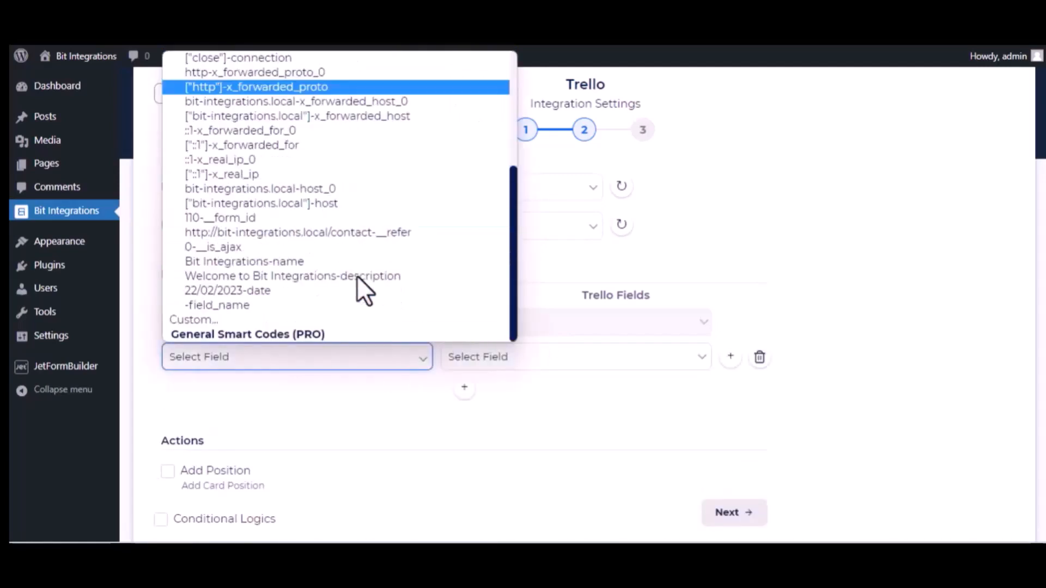
left_click(301, 278)
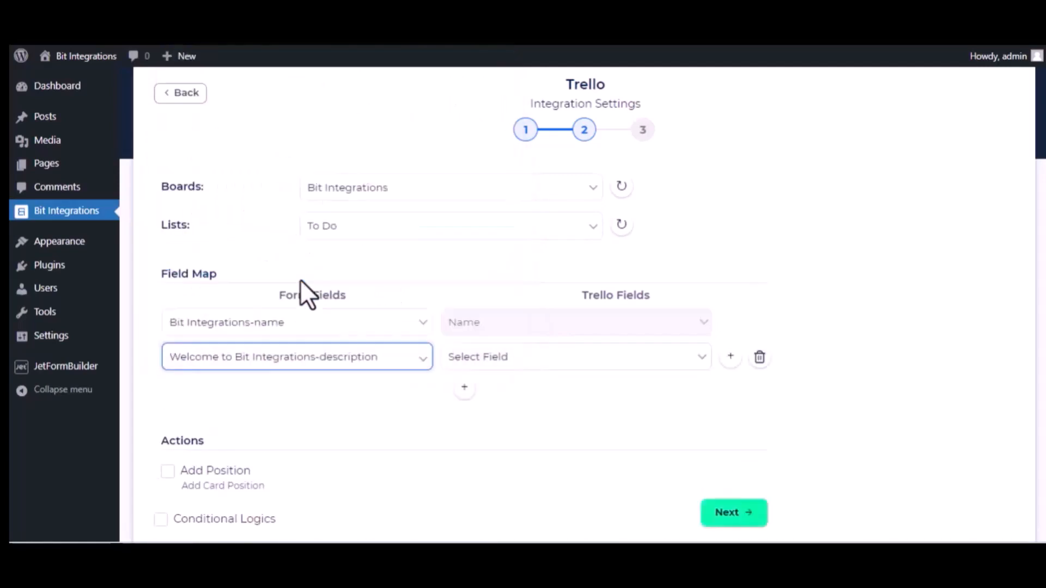
left_click(576, 368)
left_click(553, 392)
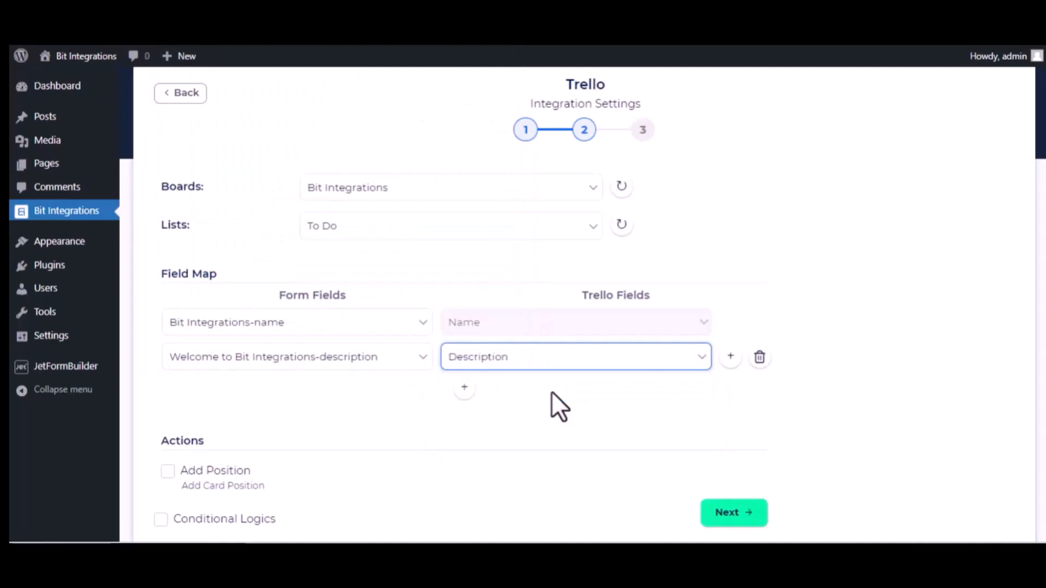
Map the form's date to card Date, then finish and save the integration.
left_click(465, 390)
left_click(361, 392)
scroll(374, 349, "down", 5)
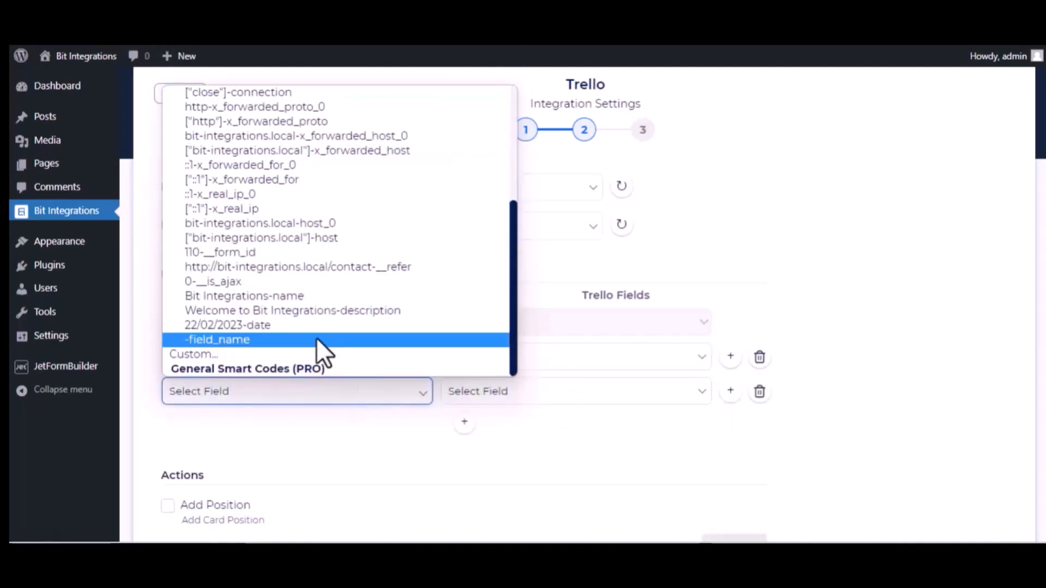
left_click(309, 324)
left_click(514, 393)
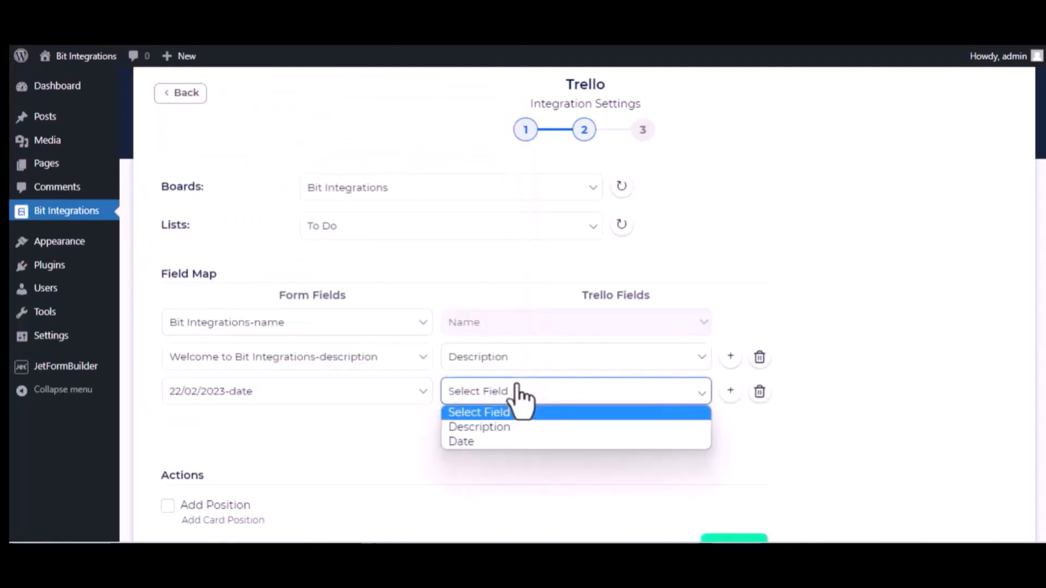
left_click(491, 440)
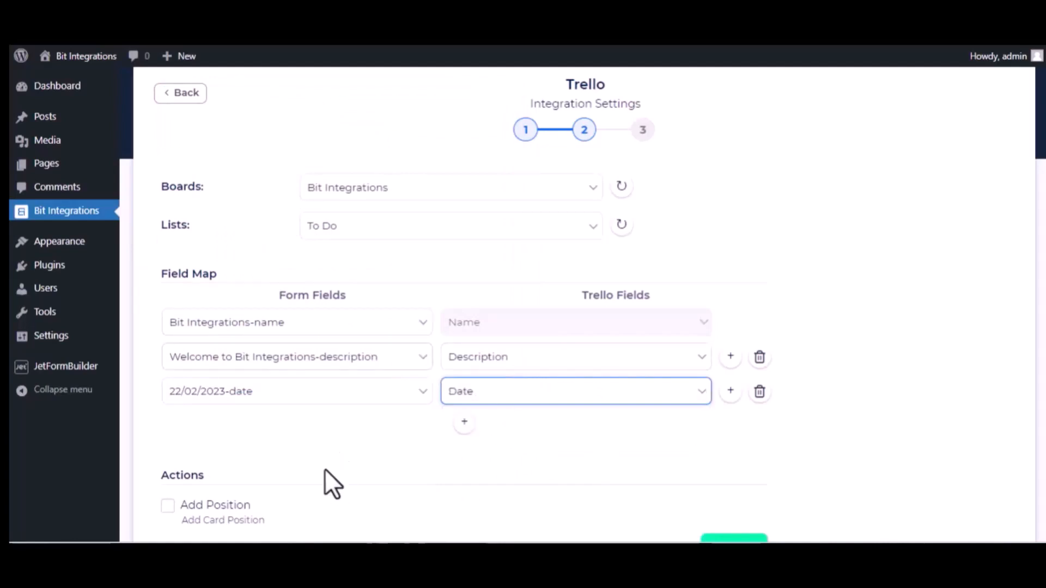
scroll(324, 472, "down", 3)
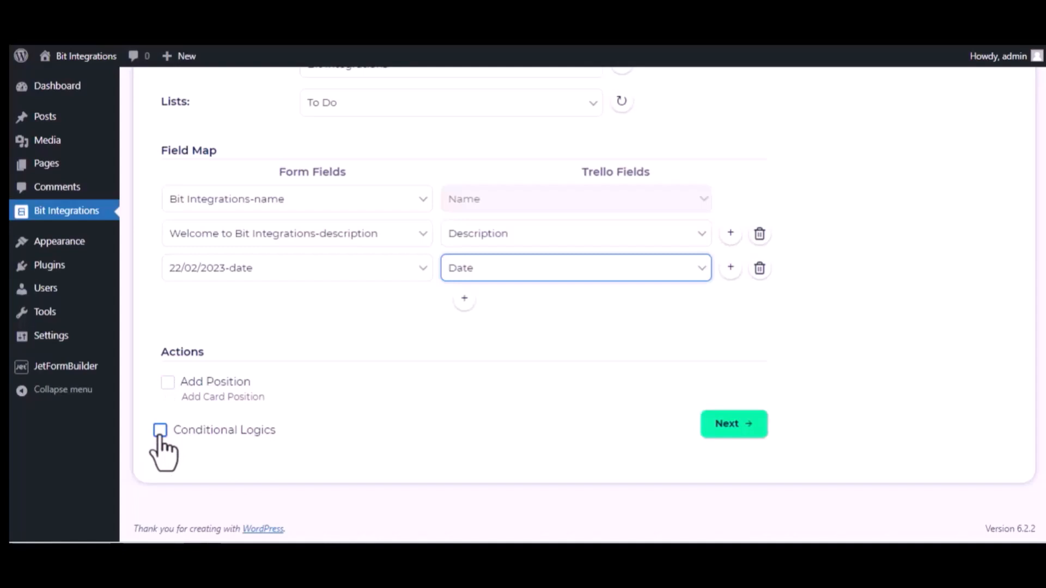
left_click(747, 422)
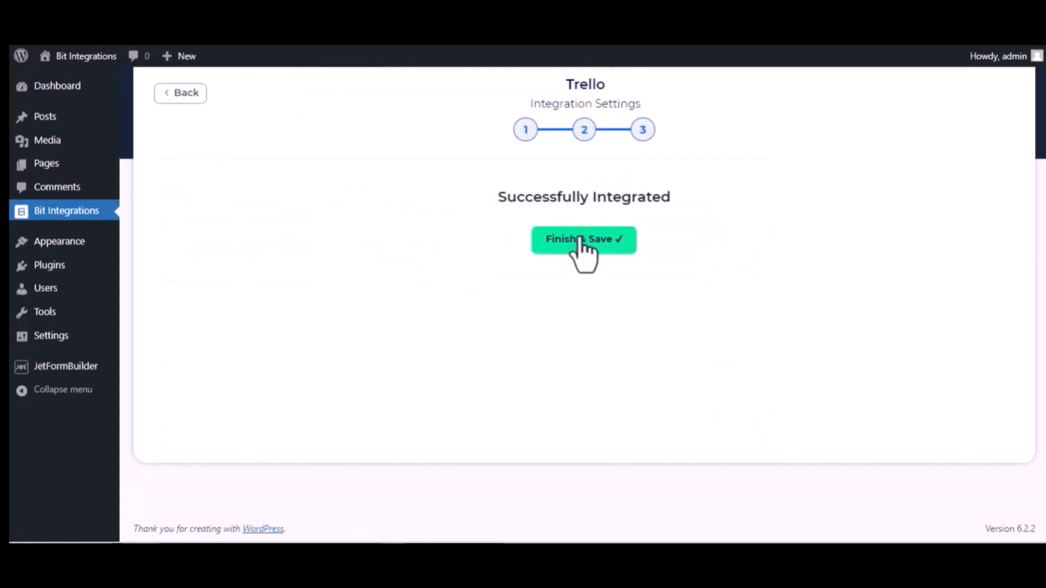
left_click(581, 240)
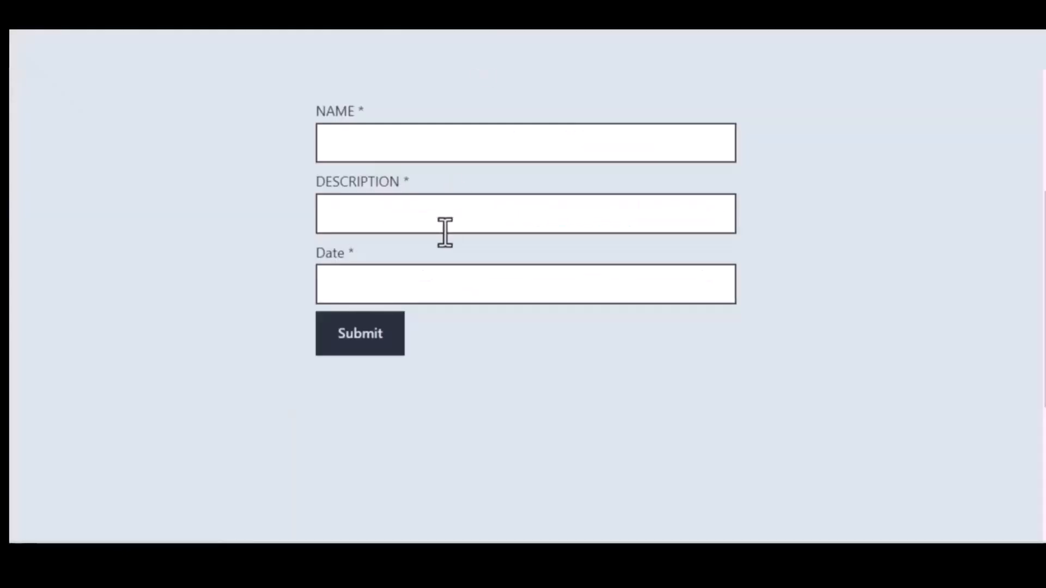
Fill the Brizy form: name 'Bit Integrations', description 'Welcome to Bit Integrations Plugin', date 09/22/2023.
left_click(400, 147)
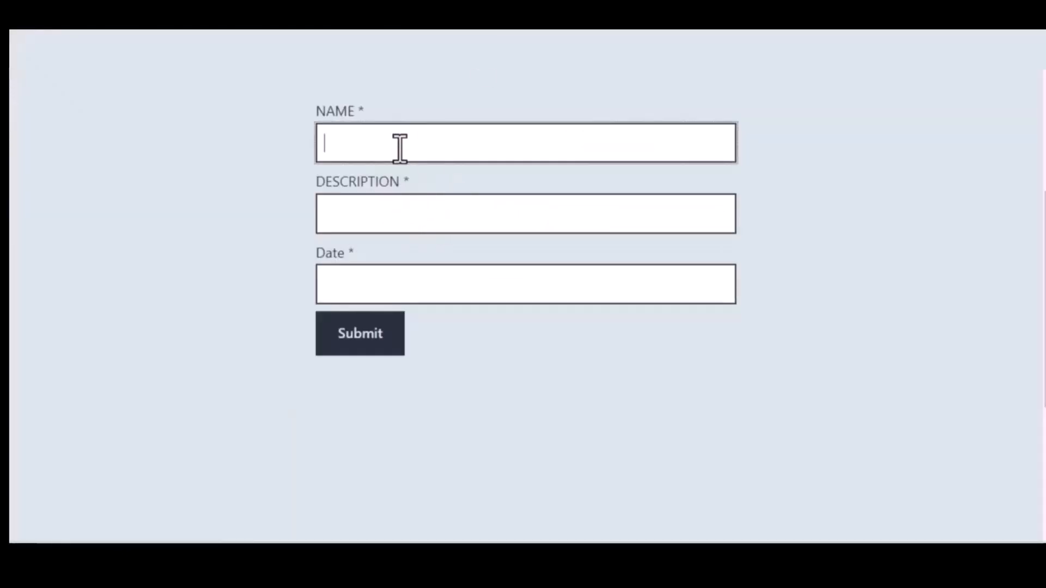
type("Bit Integrations")
left_click(414, 208)
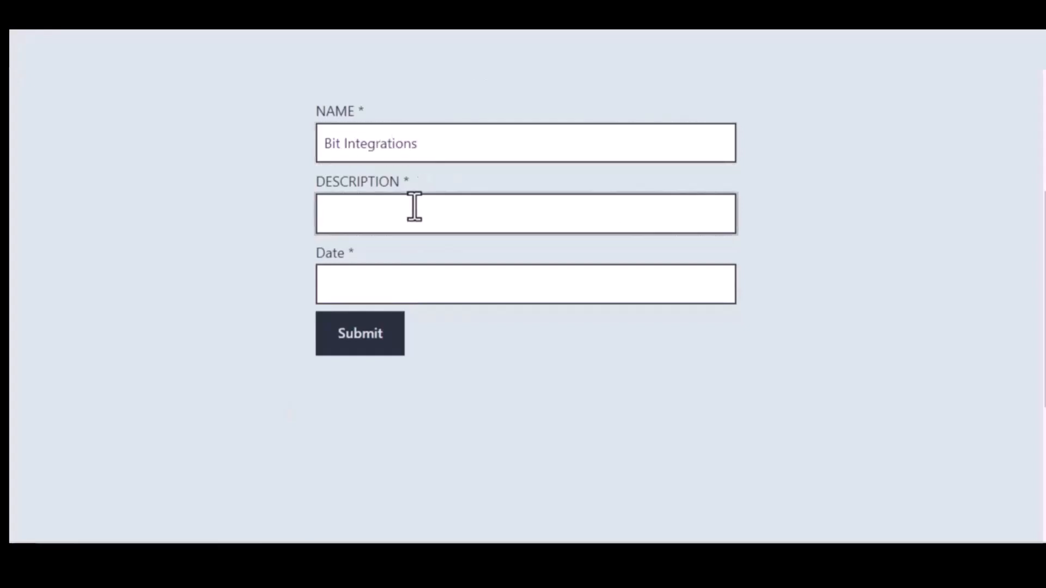
type("Welcome to ")
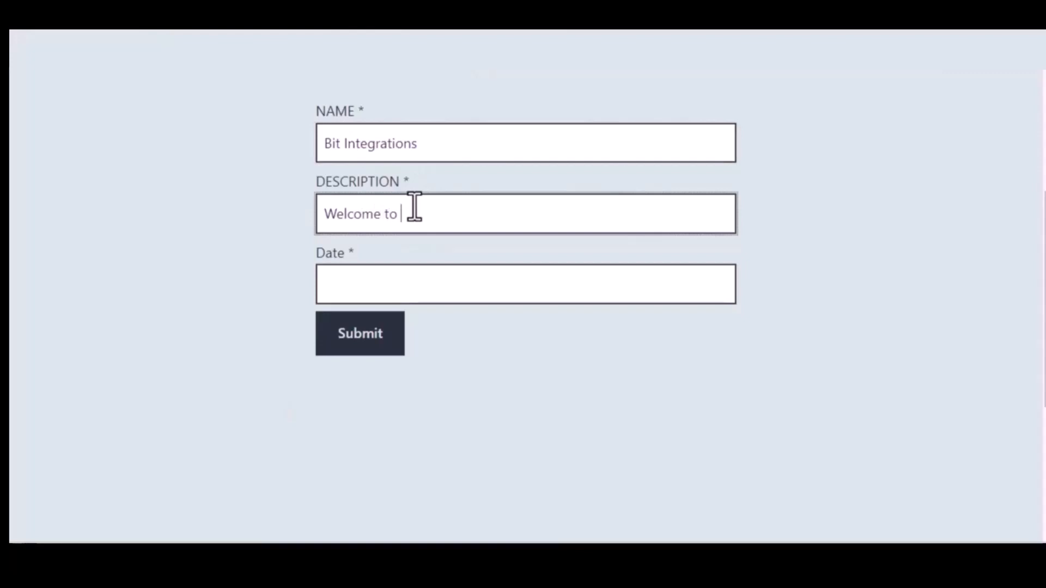
type("Bit Integrations Plugin")
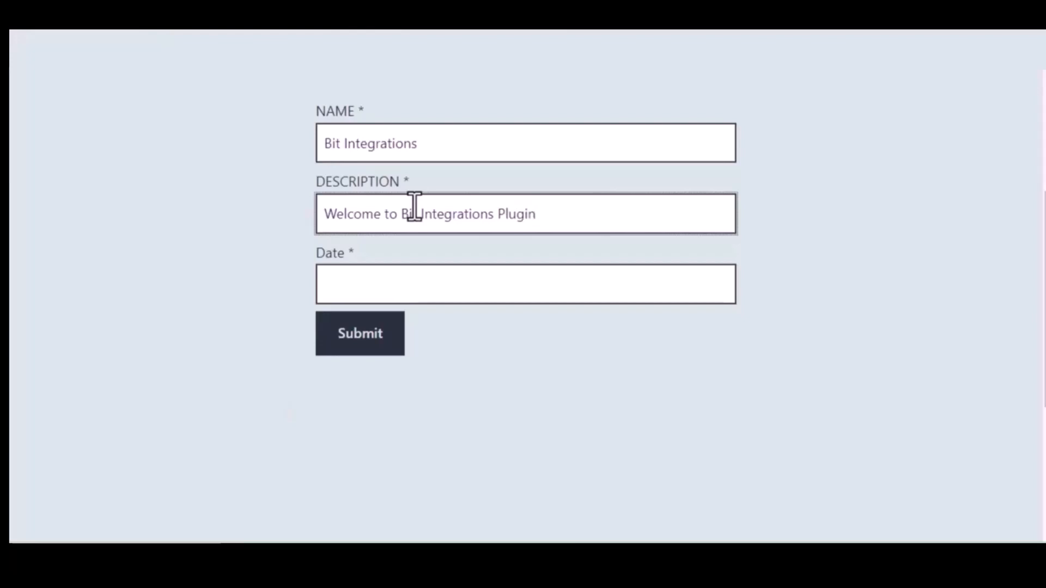
left_click(435, 282)
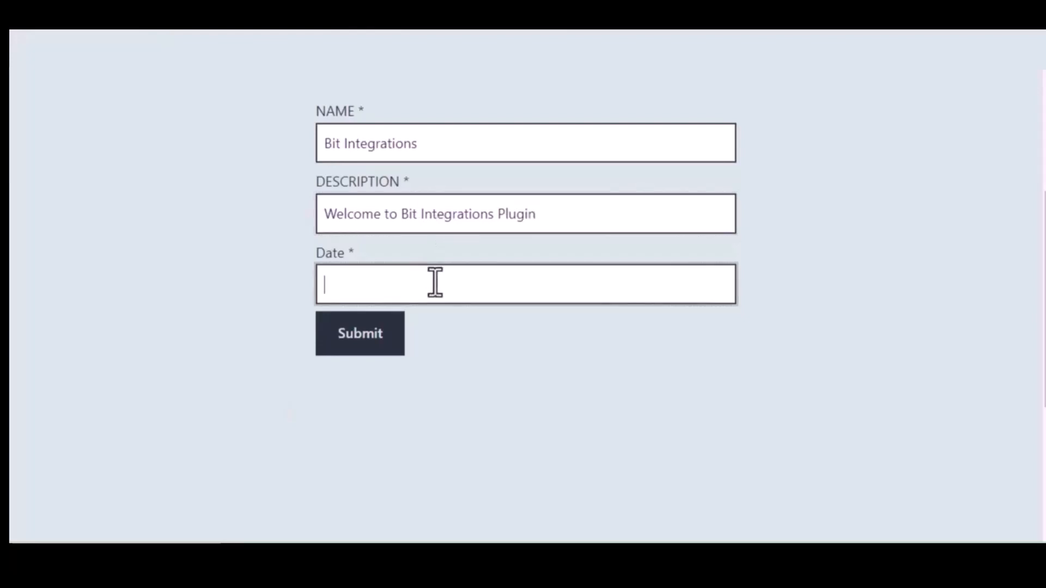
type("09/")
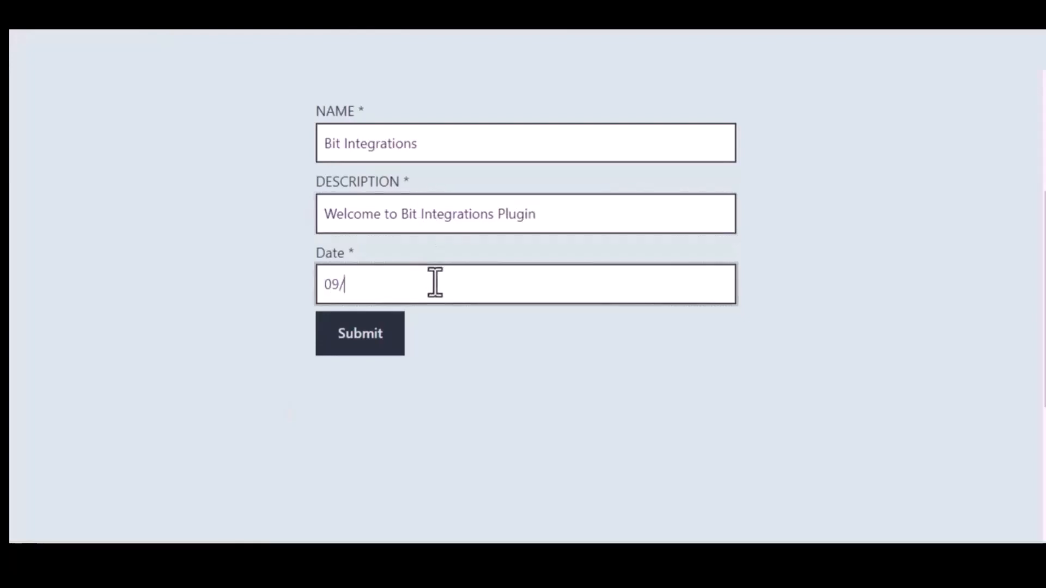
type("22/2023")
Submit the form and open the new 'Bit Integrations' card in Trello's To Do list.
left_click(365, 335)
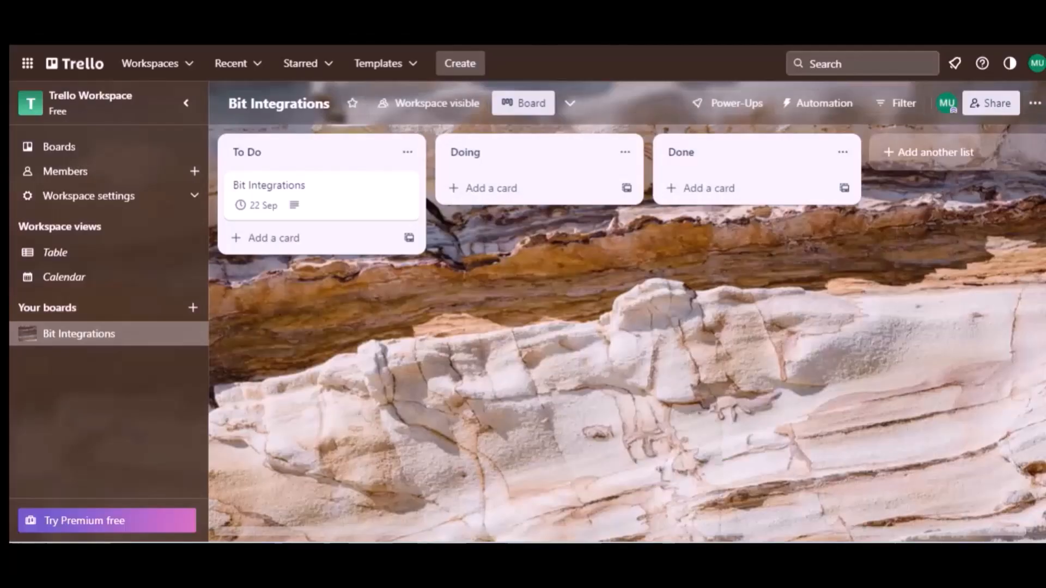
left_click(276, 158)
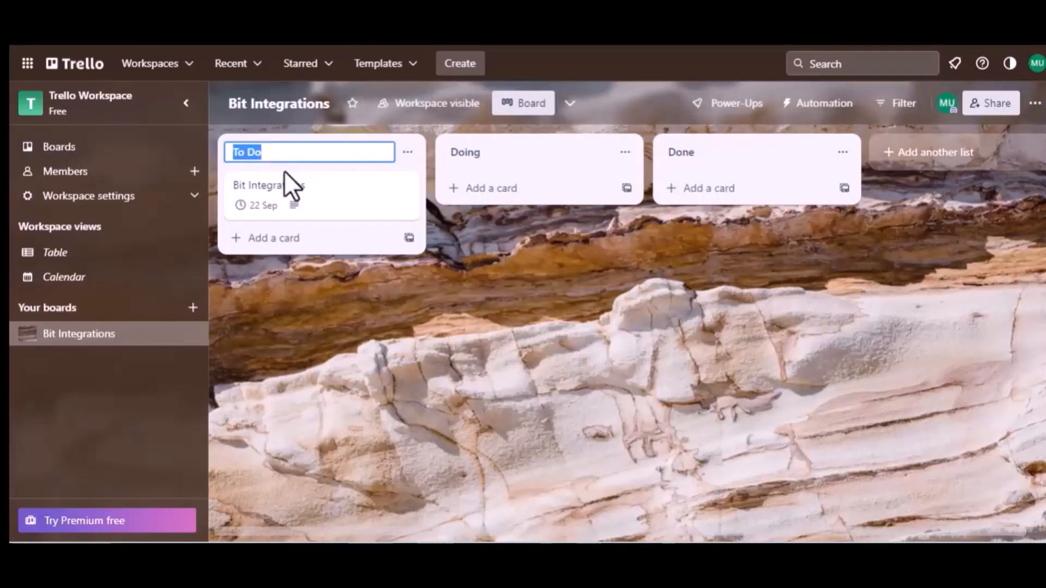
left_click(285, 193)
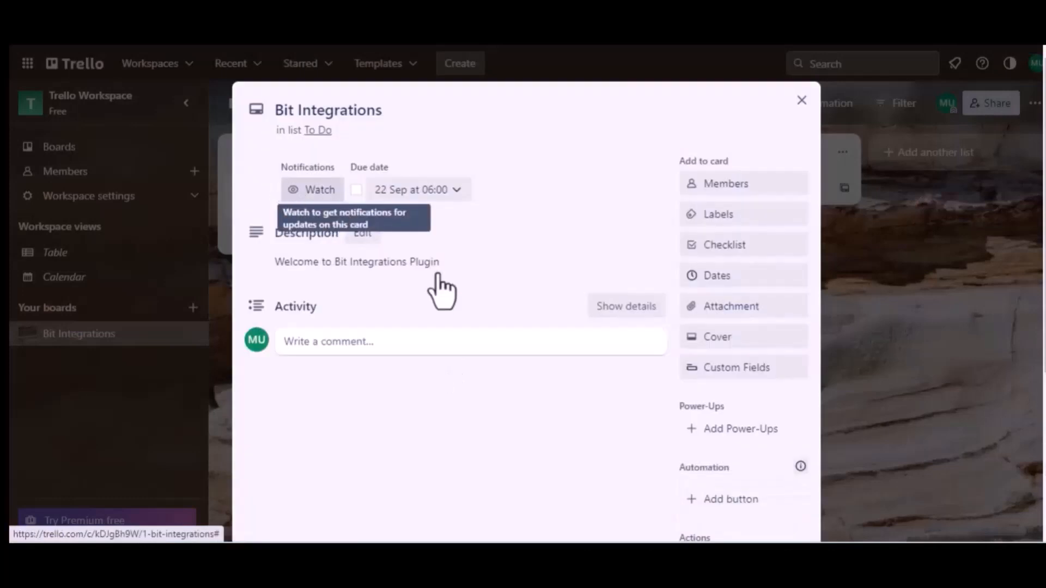